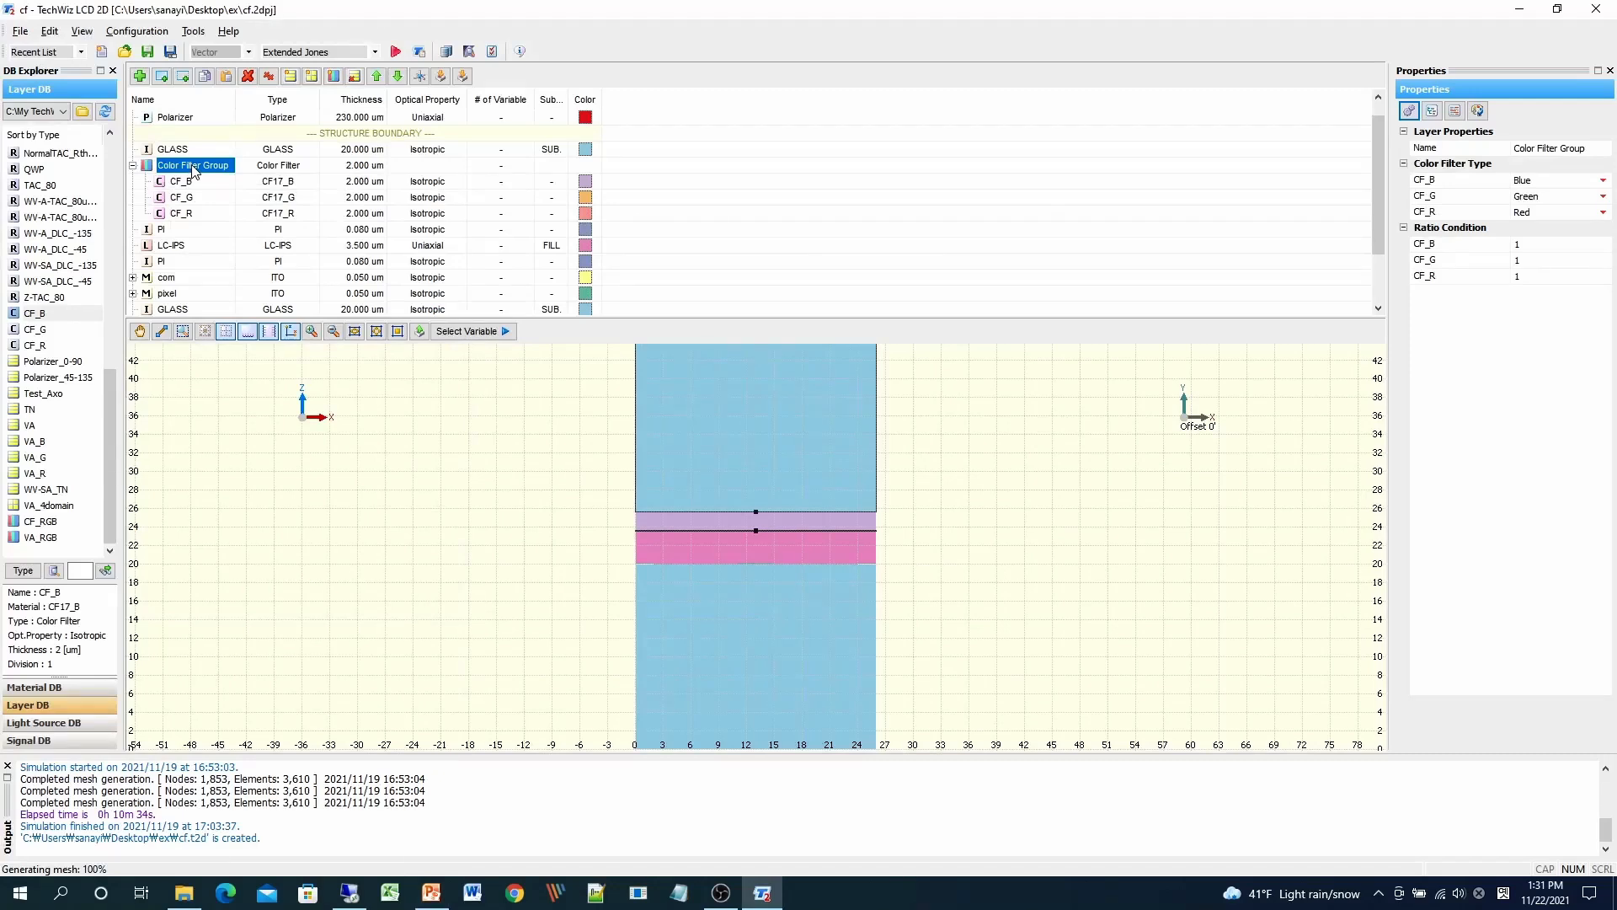
# Step: Delete the Color Filter Group along with its CF_B, CF_G and CF_R layers
pyautogui.press('Delete')
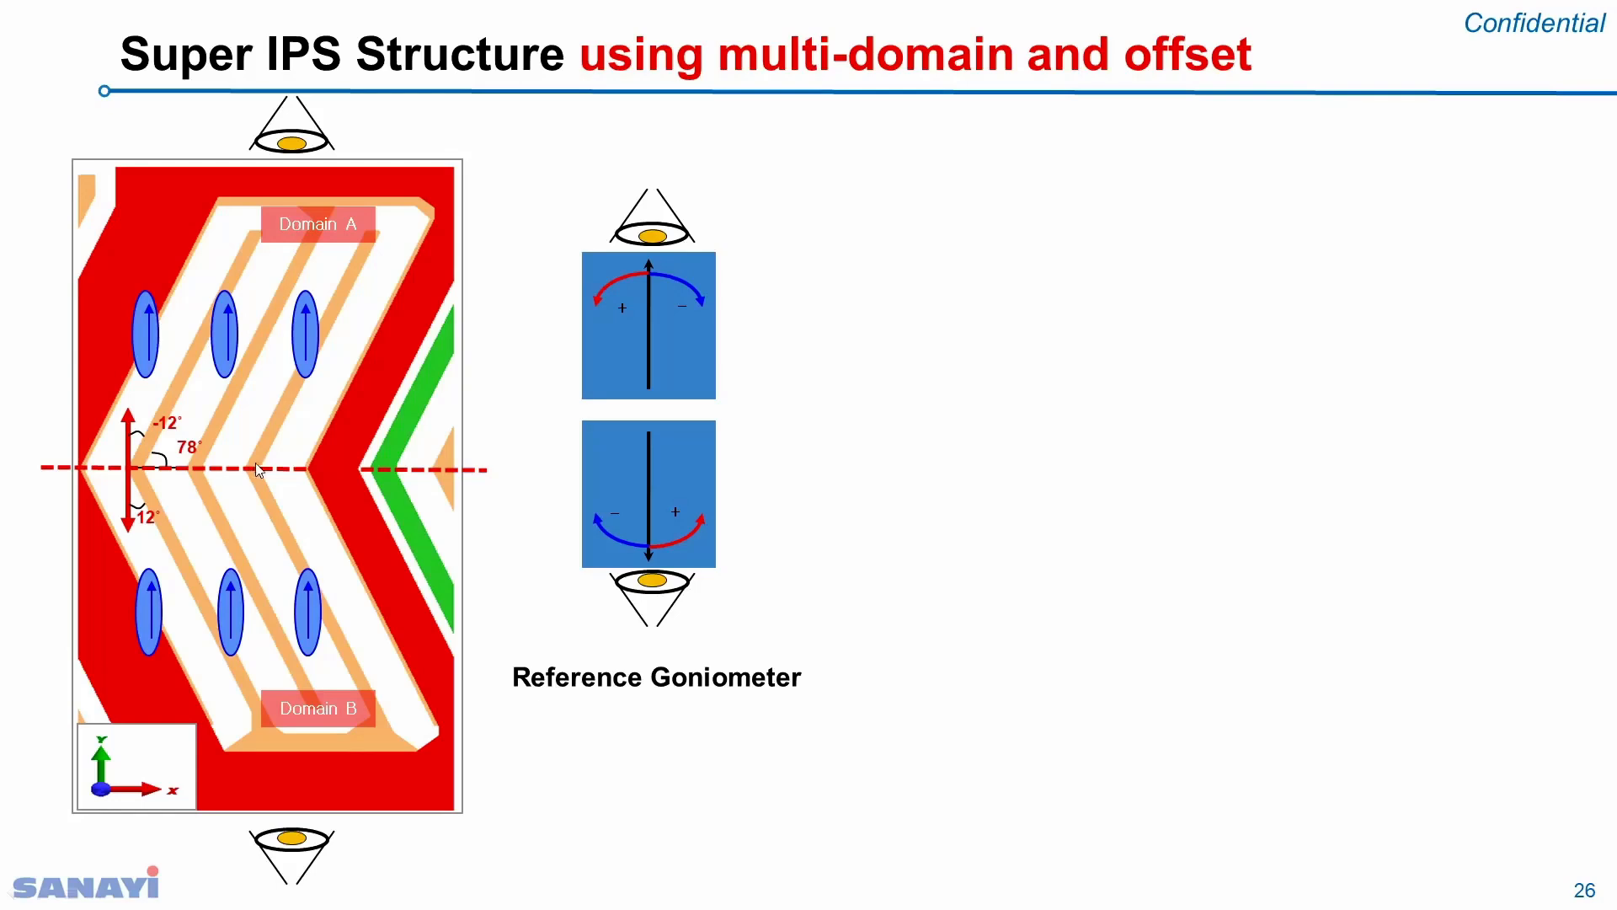
# Step: Reveal the five-step Simulation Flow box on the Super IPS slide, then return to TechWiz
pyautogui.click(1013, 491)
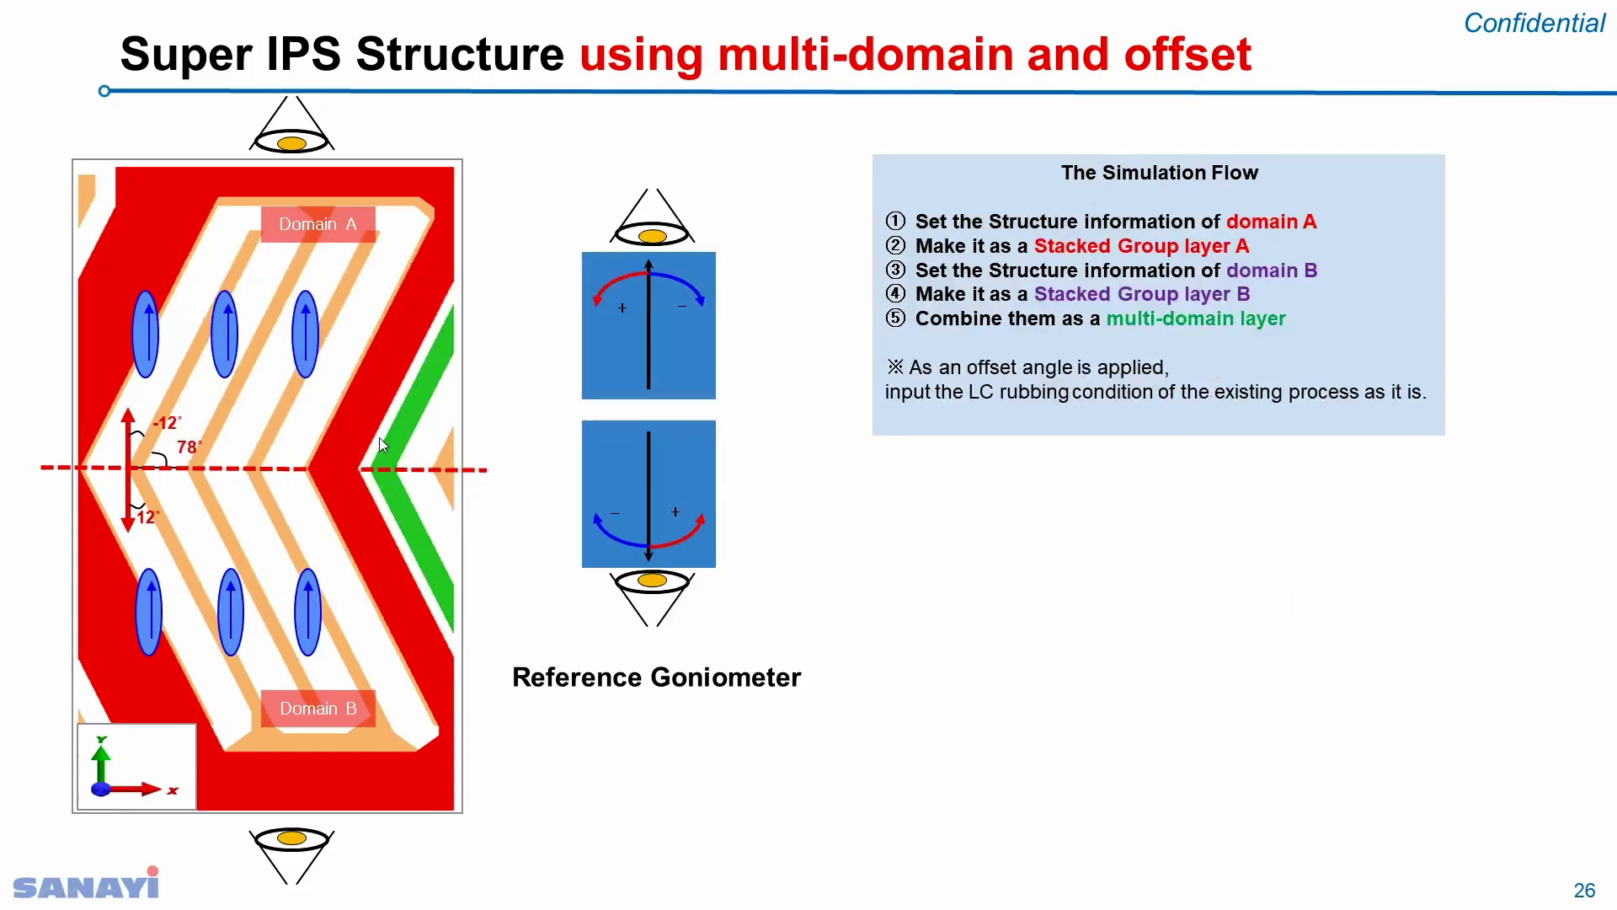
pyautogui.hotkey('alt', 'Tab')
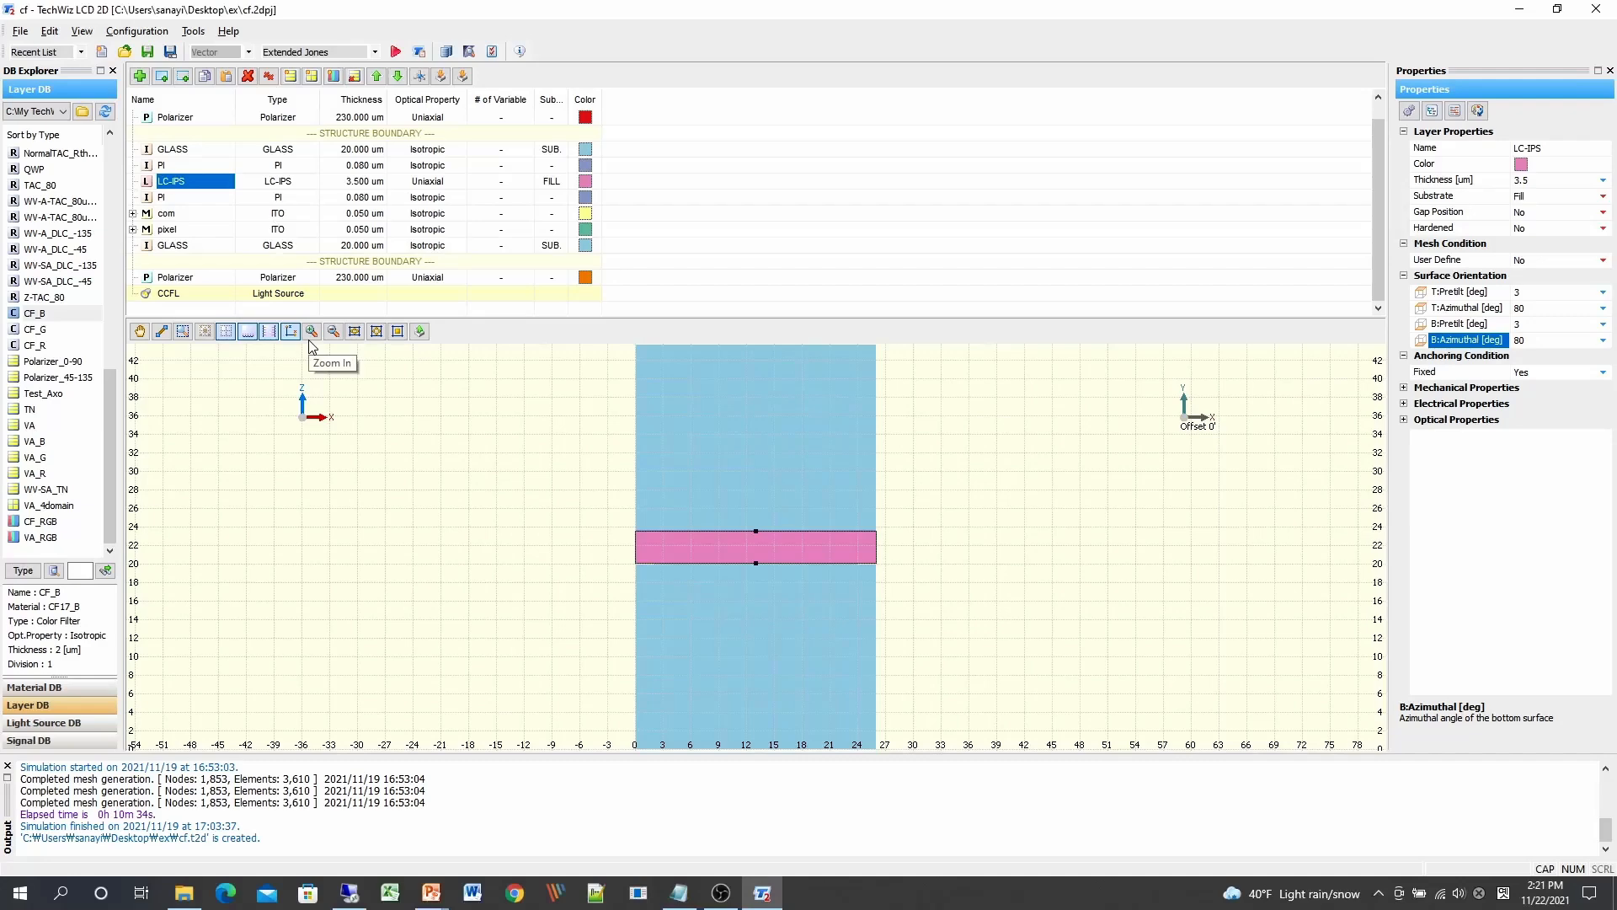
# Step: Put the seven layers from top GLASS to bottom GLASS in an expanded stacked group named 'DOMAIN A'
pyautogui.click(206, 151)
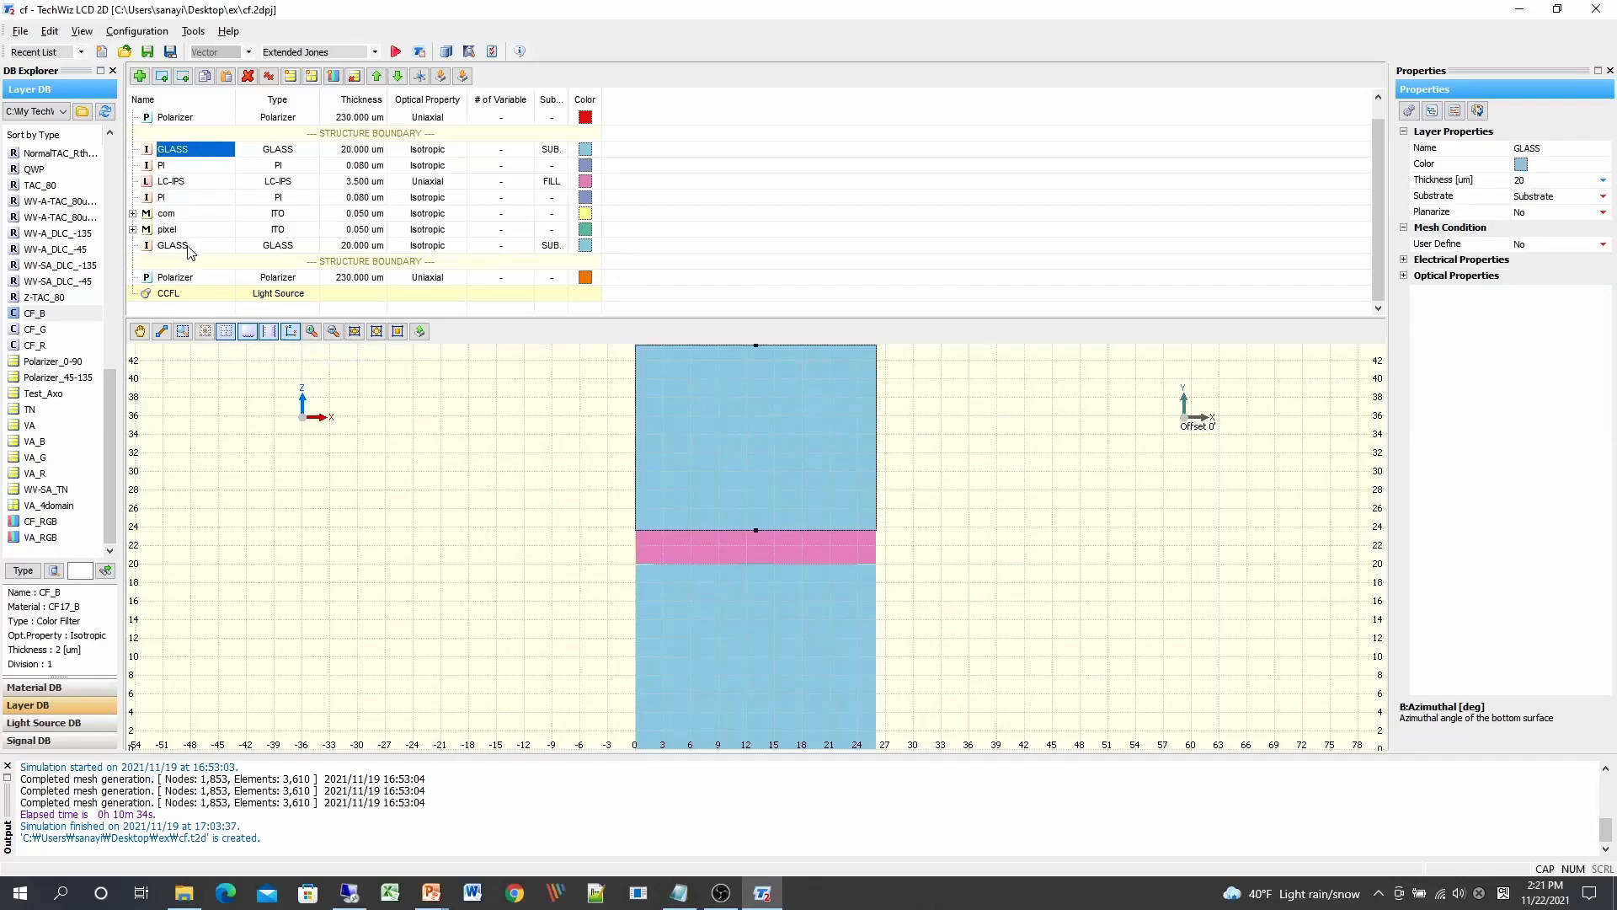
pyautogui.keyDown('shift'); pyautogui.click(194, 249); pyautogui.keyUp('shift')
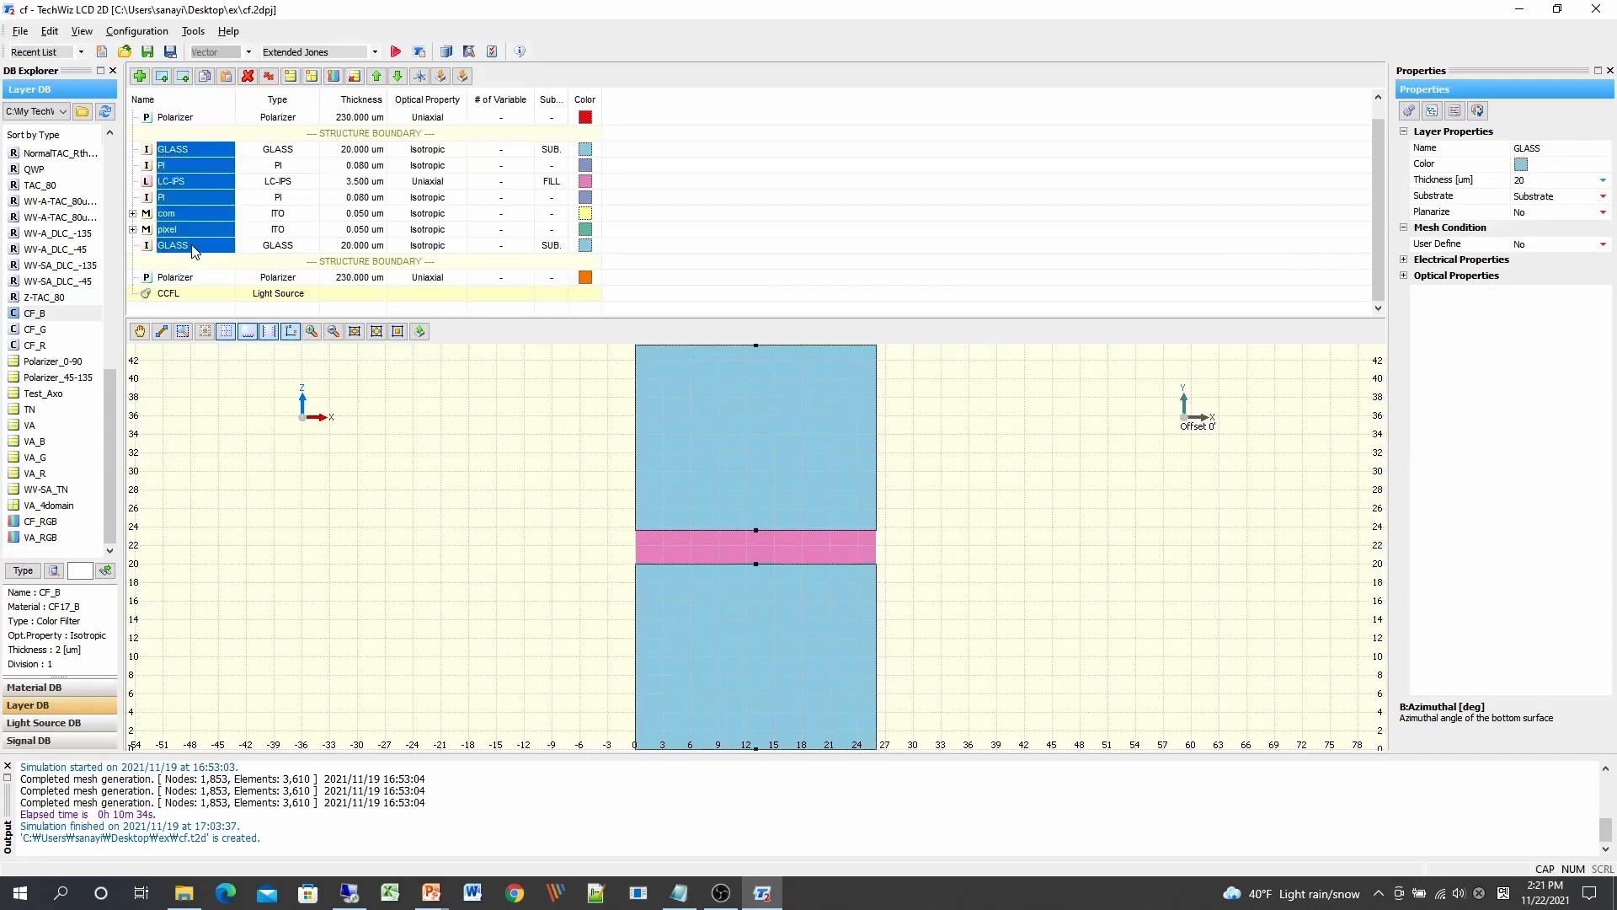
pyautogui.rightClick(196, 199)
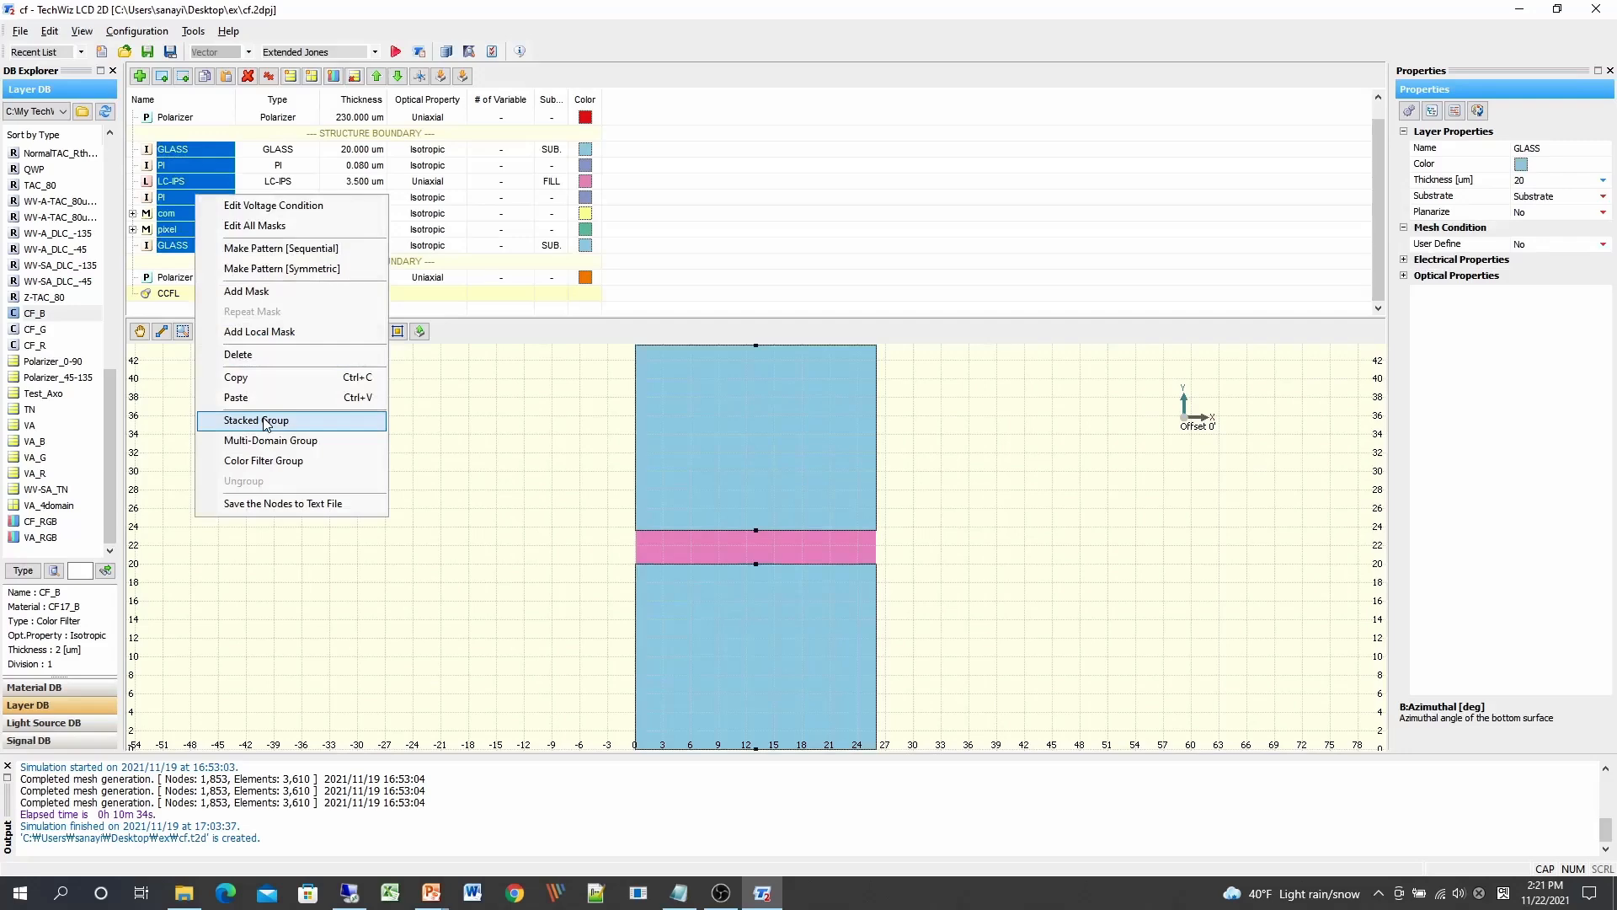
pyautogui.click(264, 421)
pyautogui.doubleClick(204, 168)
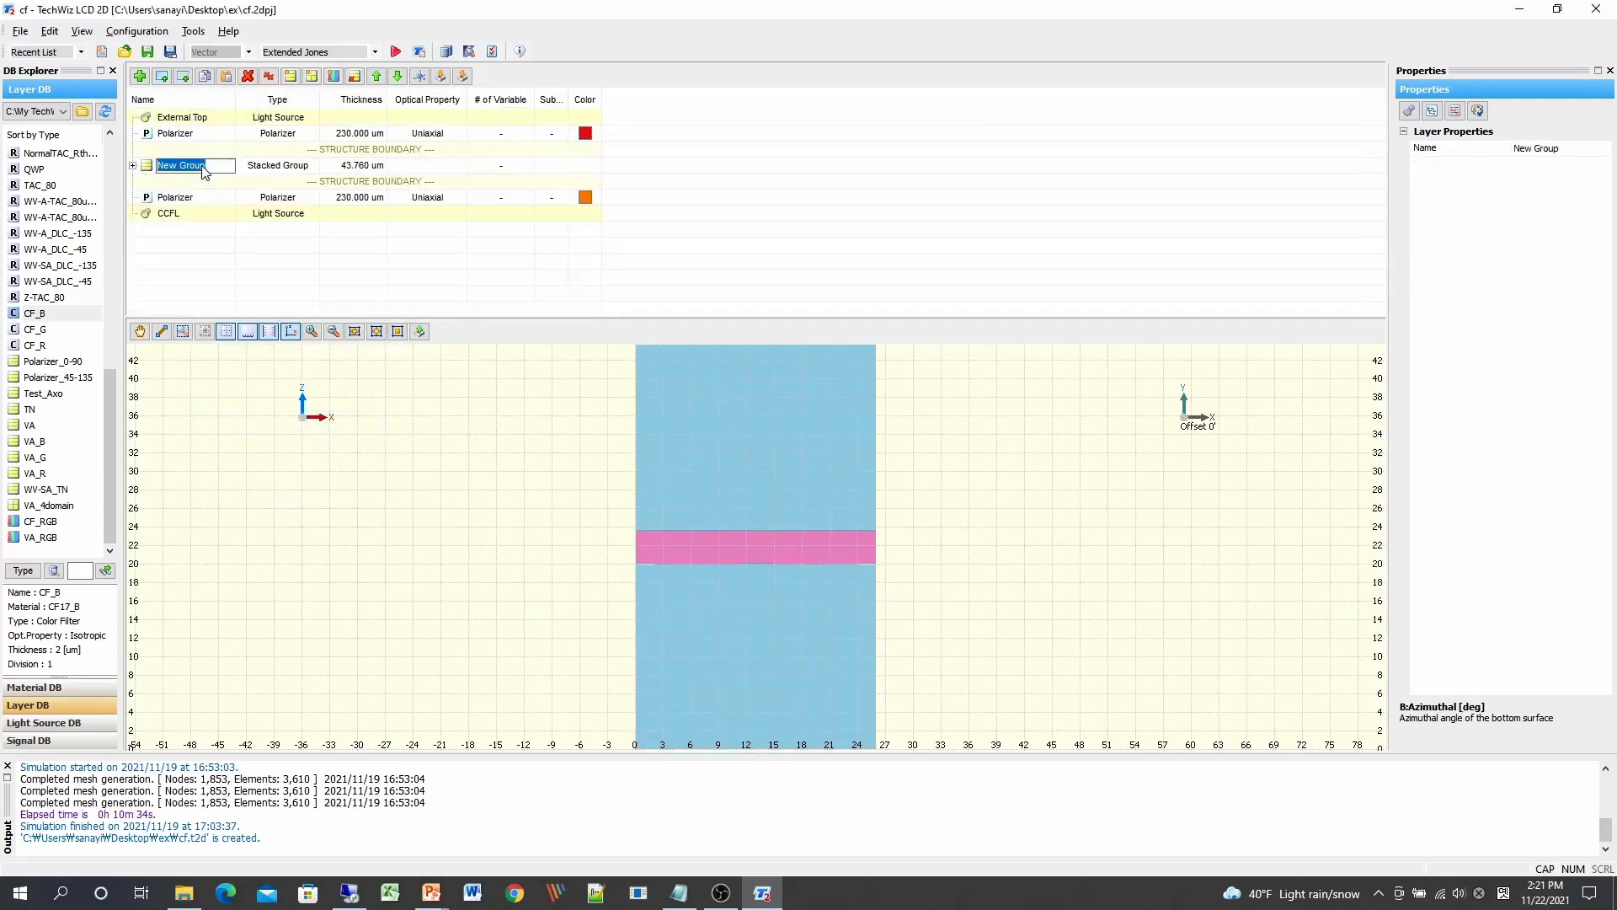
pyautogui.write('DOMAIN A')
pyautogui.click(337, 165)
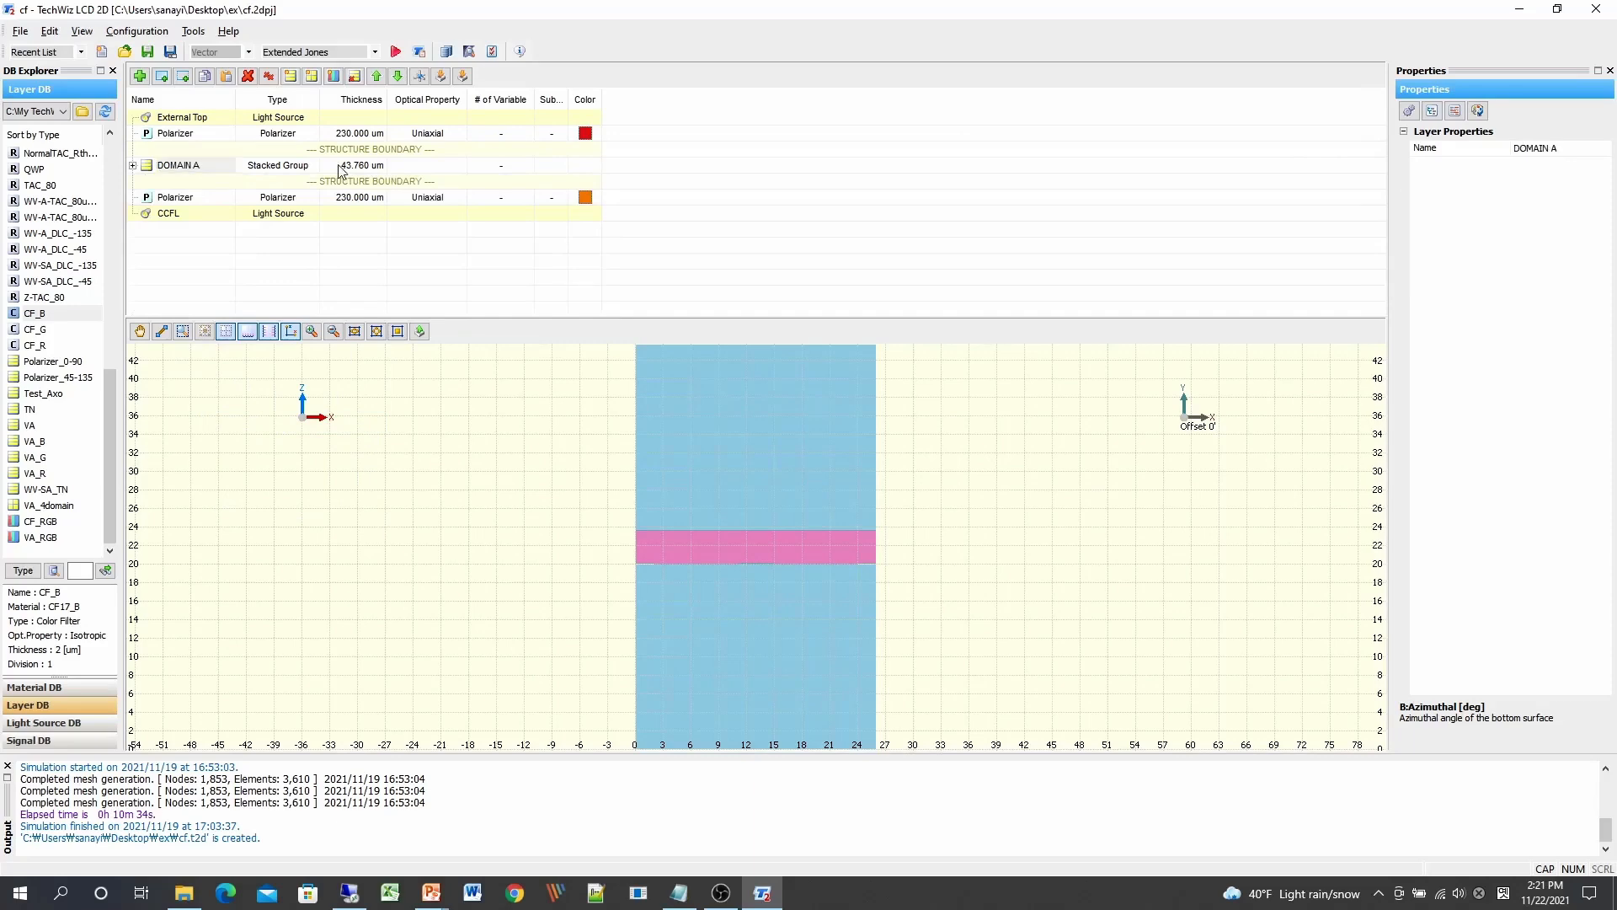
pyautogui.click(132, 166)
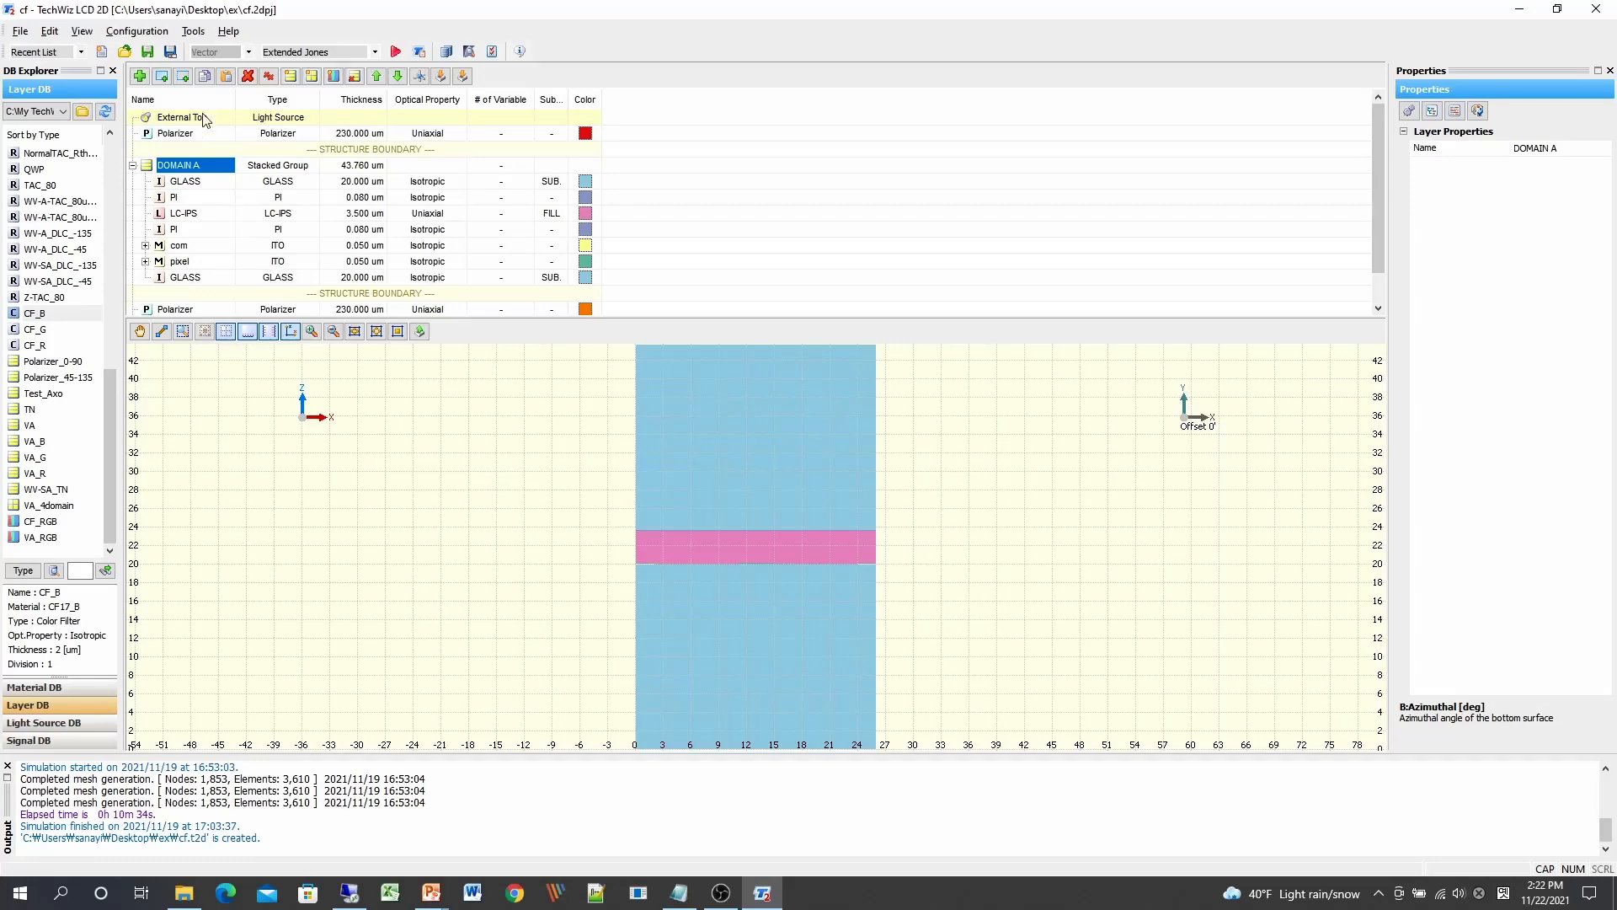
# Step: Duplicate the DOMAIN A group and rename the copy 'DOMAIN B'
pyautogui.click(207, 78)
pyautogui.click(225, 76)
pyautogui.doubleClick(209, 298)
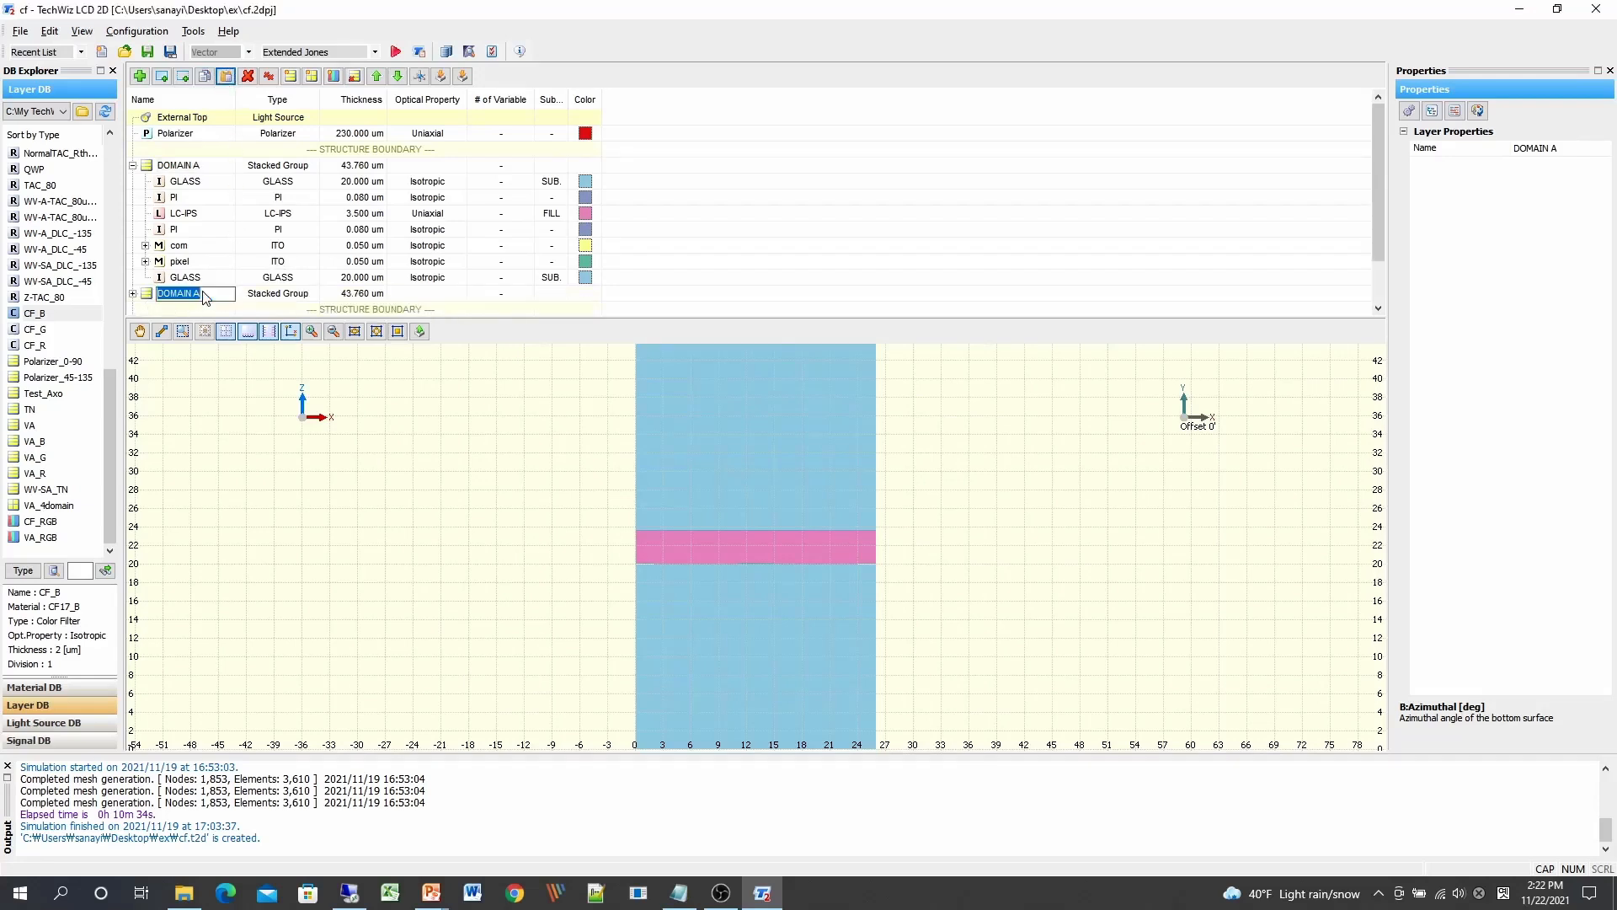
pyautogui.press('BackSpace')
pyautogui.write('B')
pyautogui.press('Return')
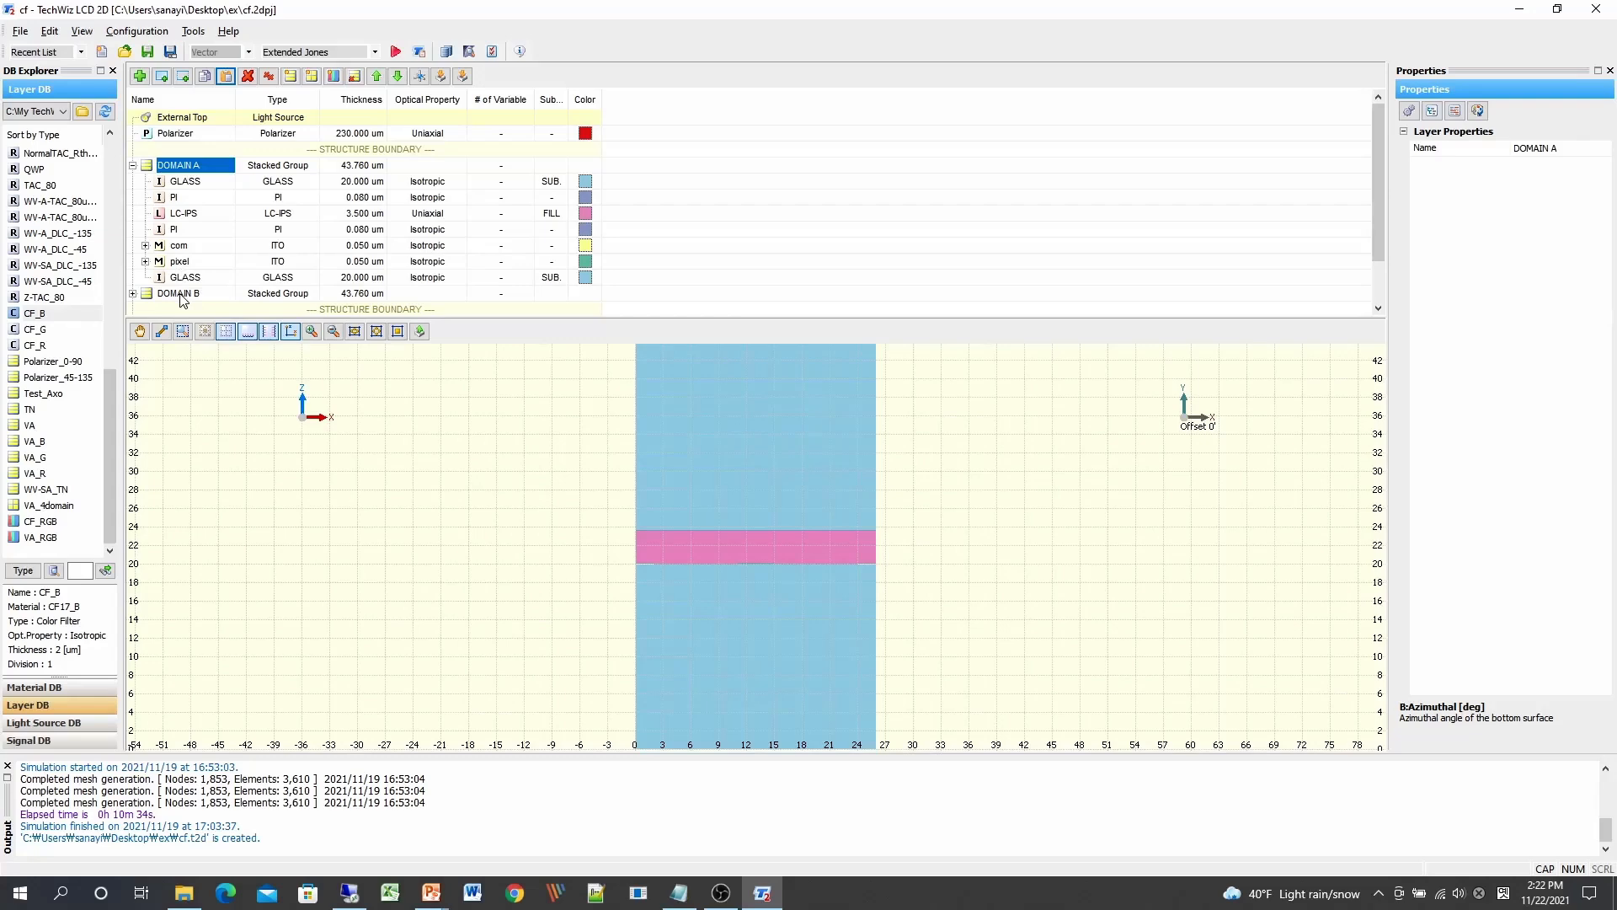
# Step: Combine DOMAIN A and DOMAIN B into a Multi-Domain Group
pyautogui.keyDown('ctrl'); pyautogui.click(181, 295); pyautogui.keyUp('ctrl')
pyautogui.rightClick(203, 164)
pyautogui.click(256, 411)
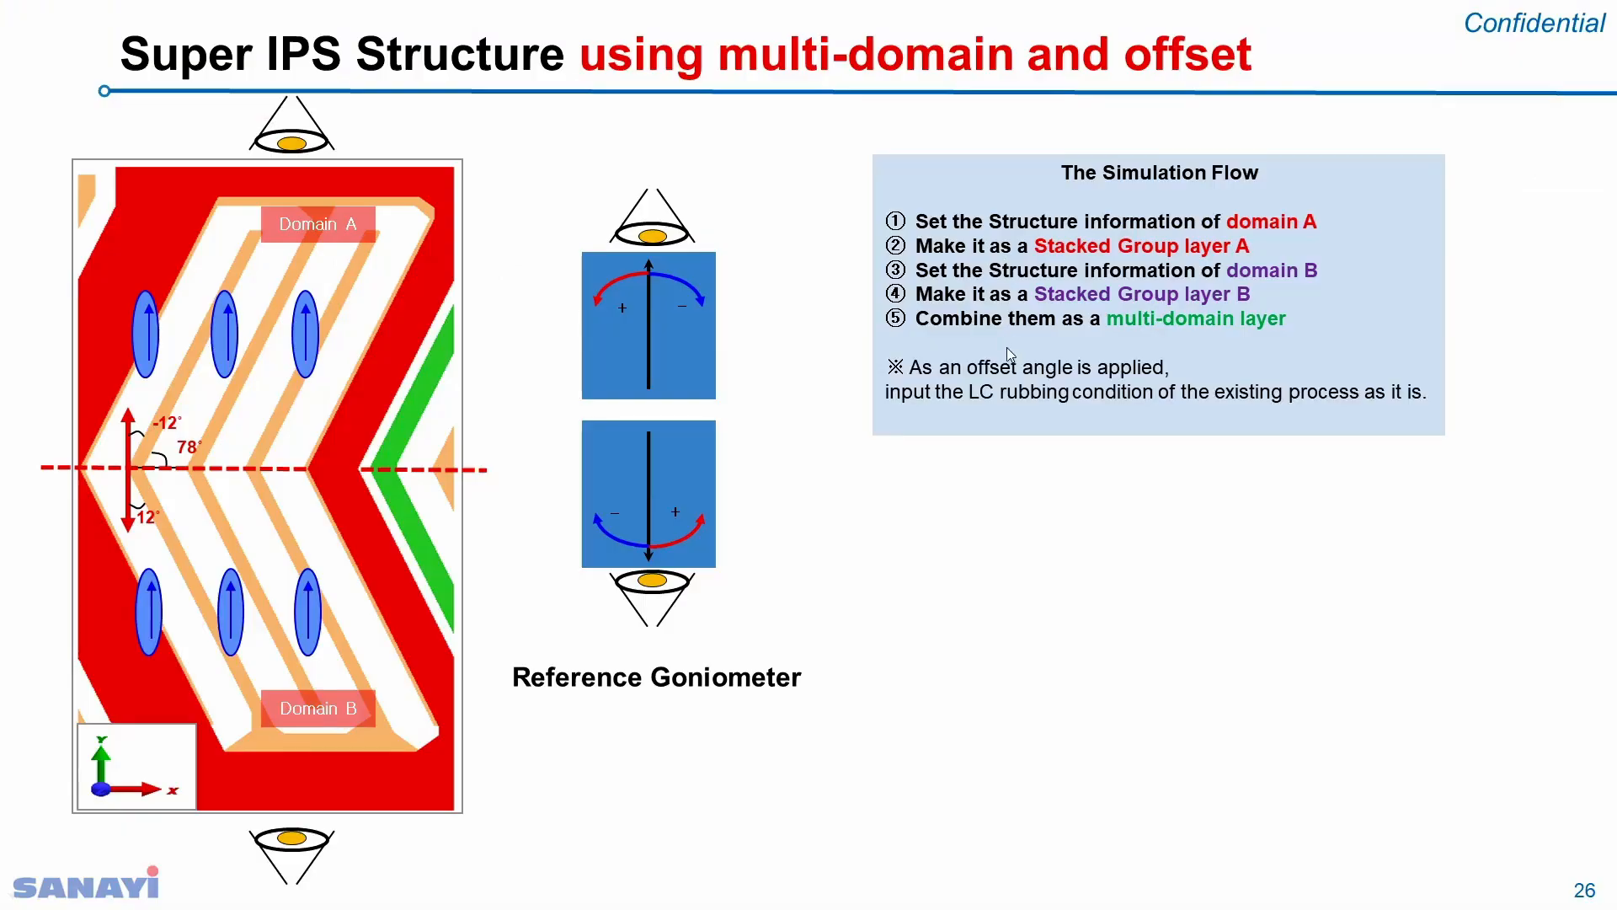
# Step: Show the 90° rubbing angle and Domain A/B electrode tilt notes, then return to TechWiz
pyautogui.click(937, 372)
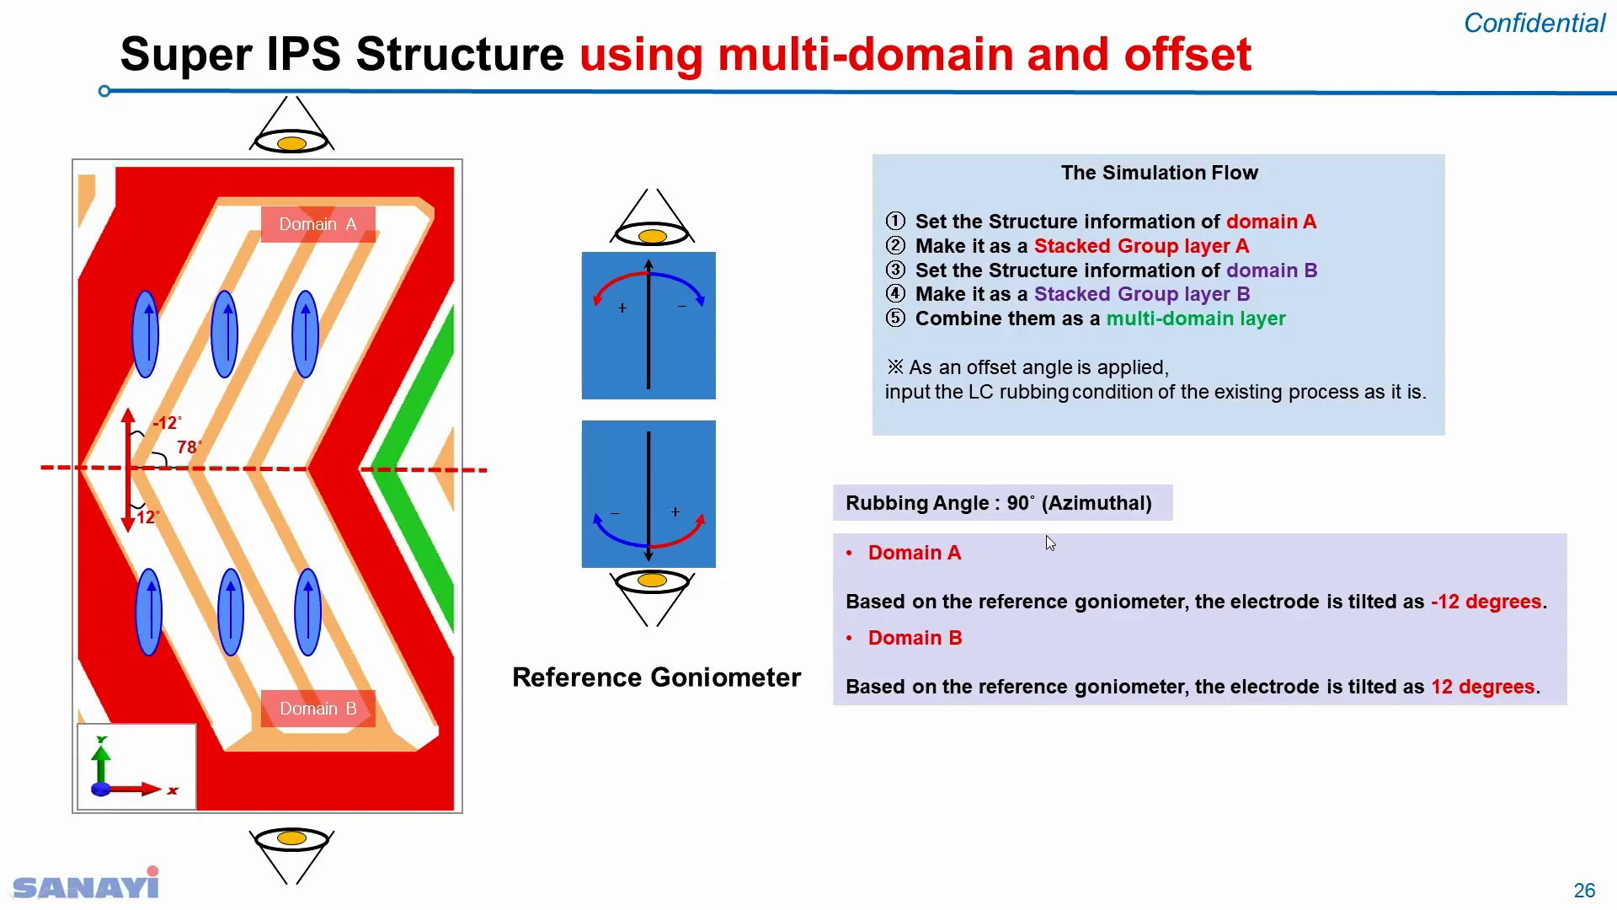
pyautogui.hotkey('alt', 'Tab')
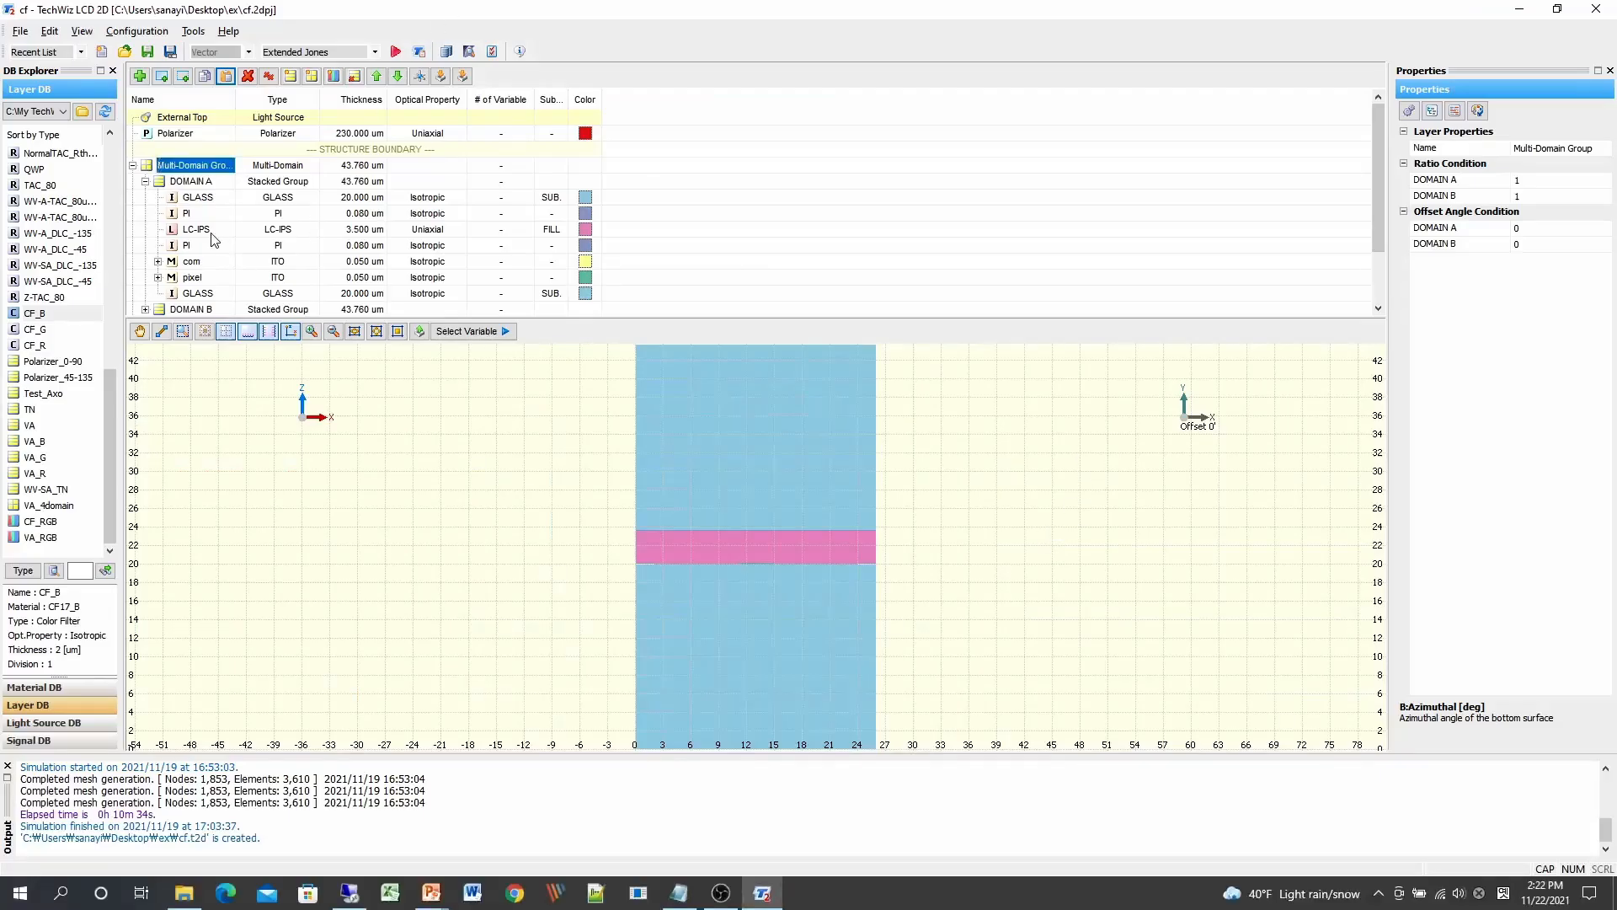
# Step: Set DOMAIN A's LC-IPS top and bottom azimuthal angles to 90°
pyautogui.click(211, 235)
pyautogui.click(1543, 308)
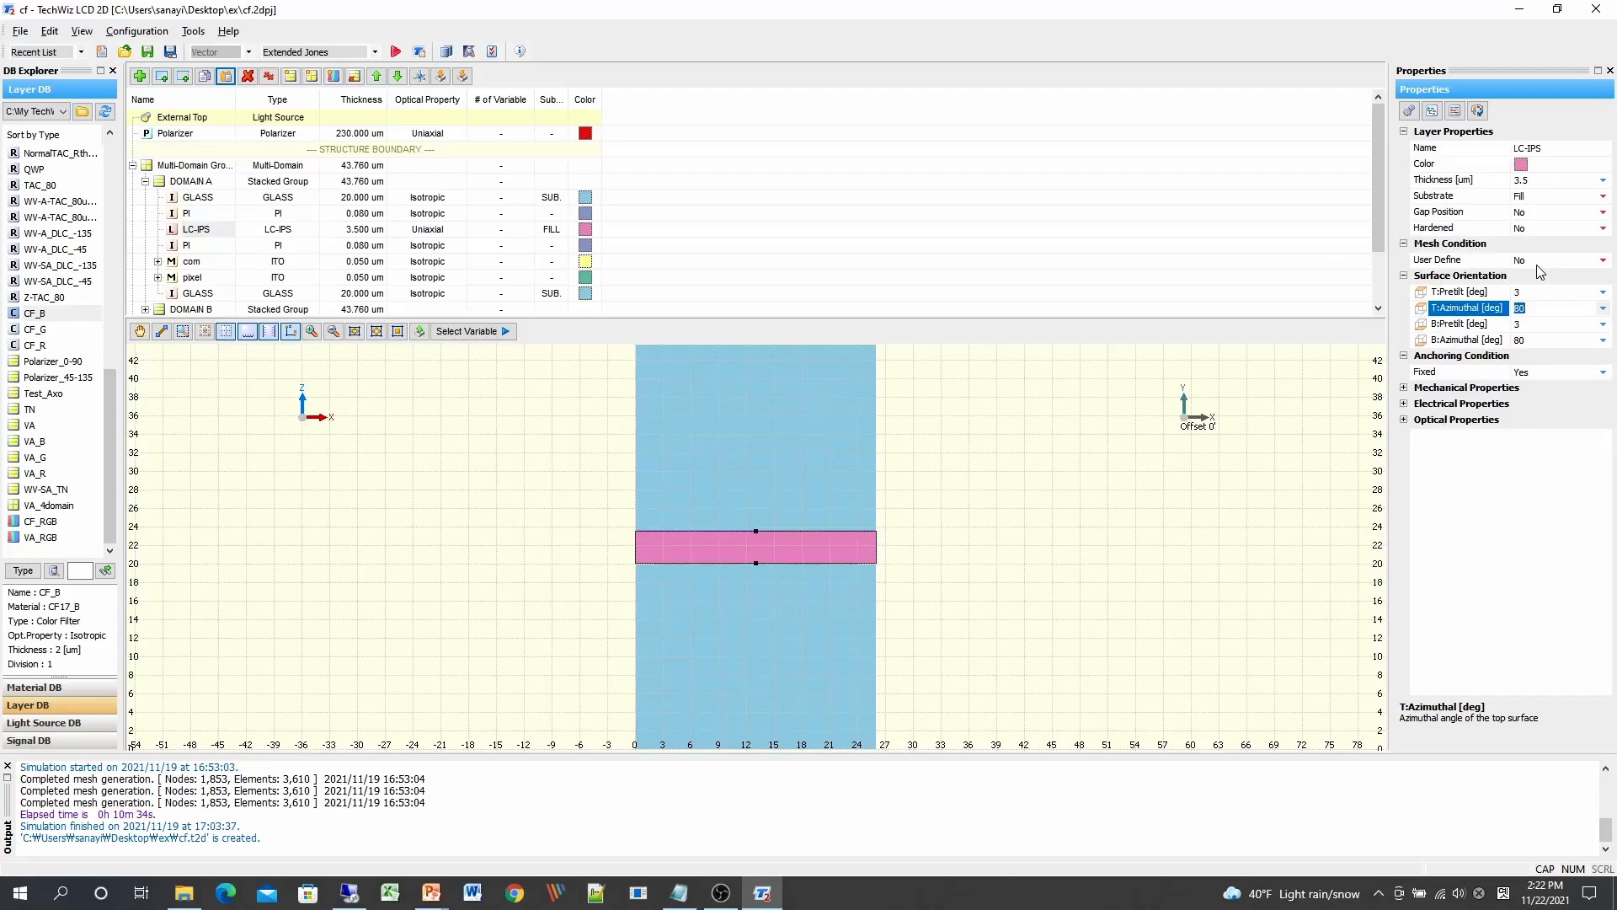
pyautogui.write('90')
pyautogui.click(1525, 340)
pyautogui.write('90')
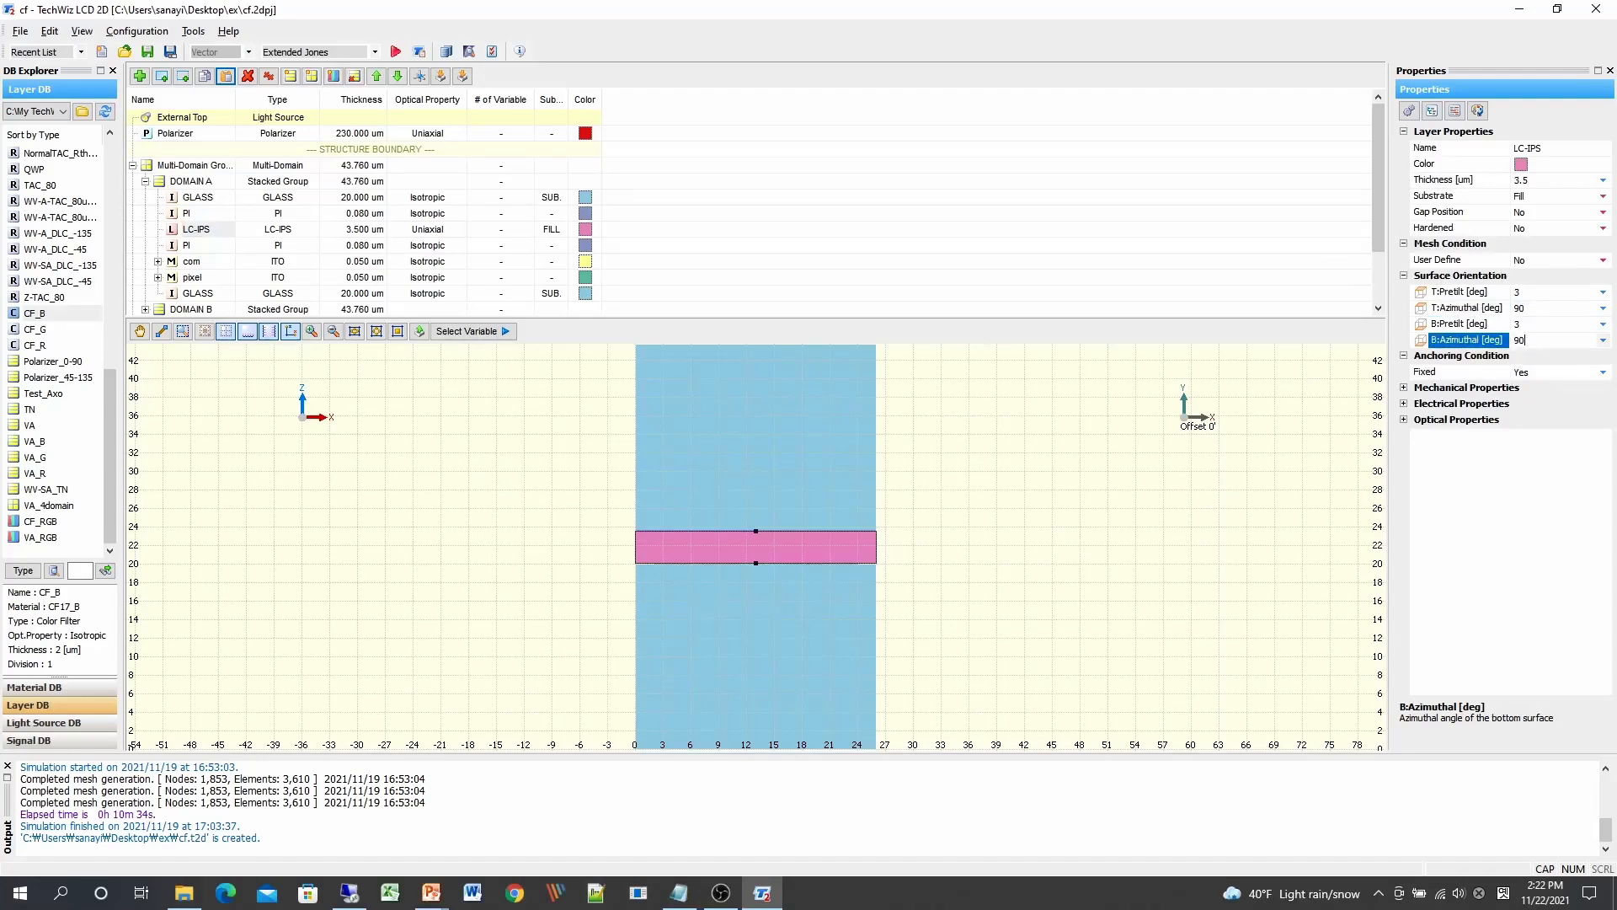
# Step: Set DOMAIN B's LC-IPS top and bottom azimuthal angles to 90°
pyautogui.scroll(-2, 1375, 195)
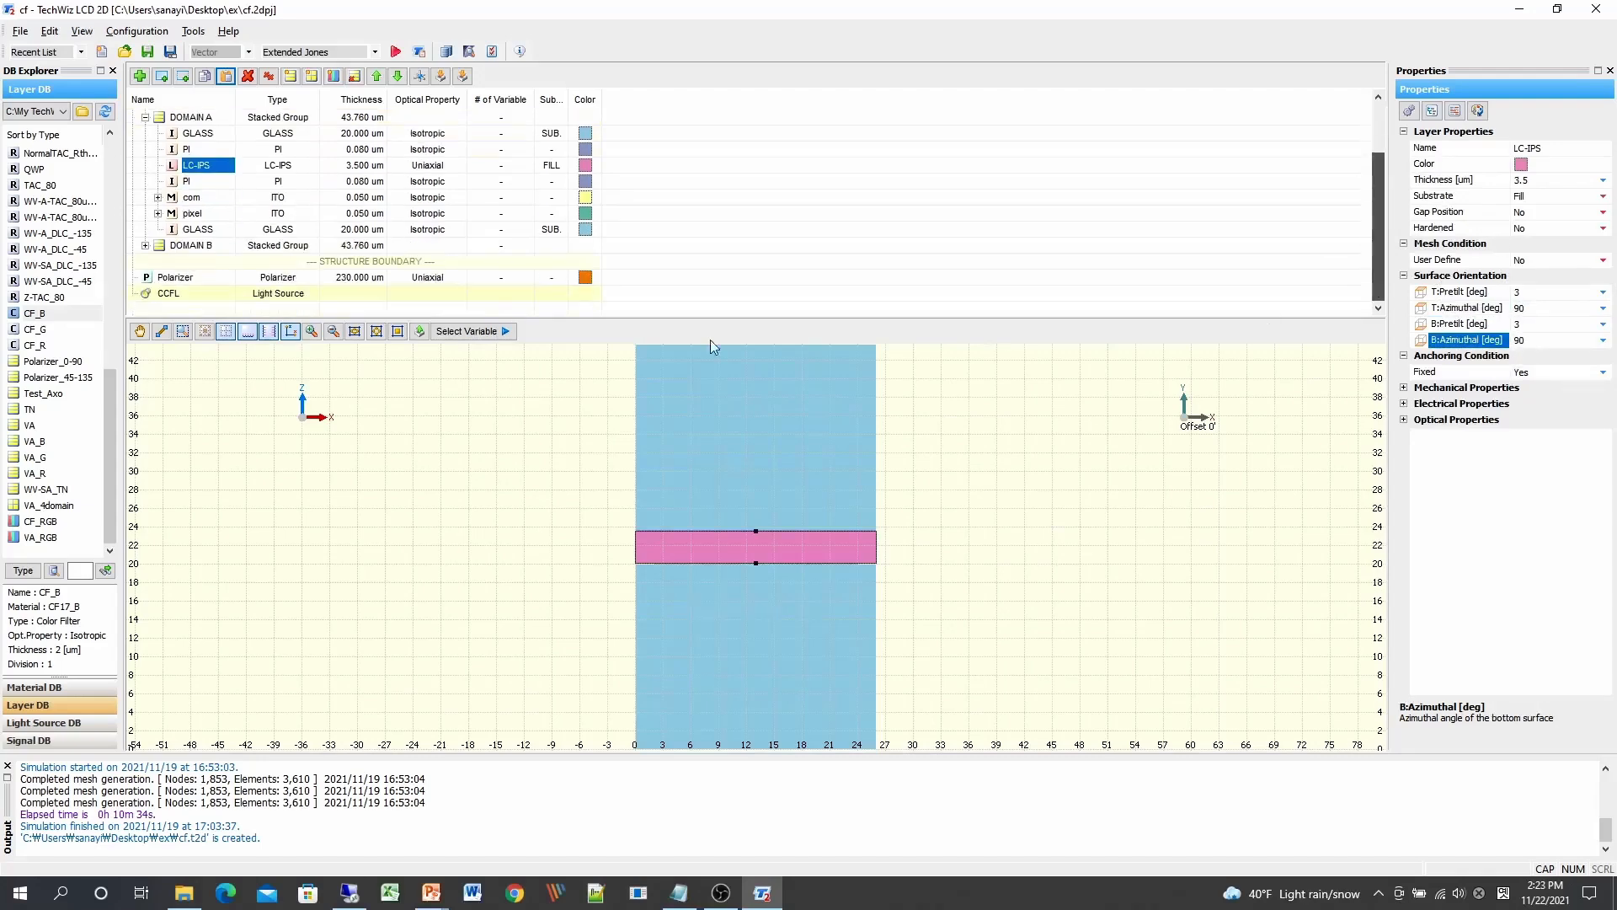
pyautogui.click(173, 246)
pyautogui.click(145, 245)
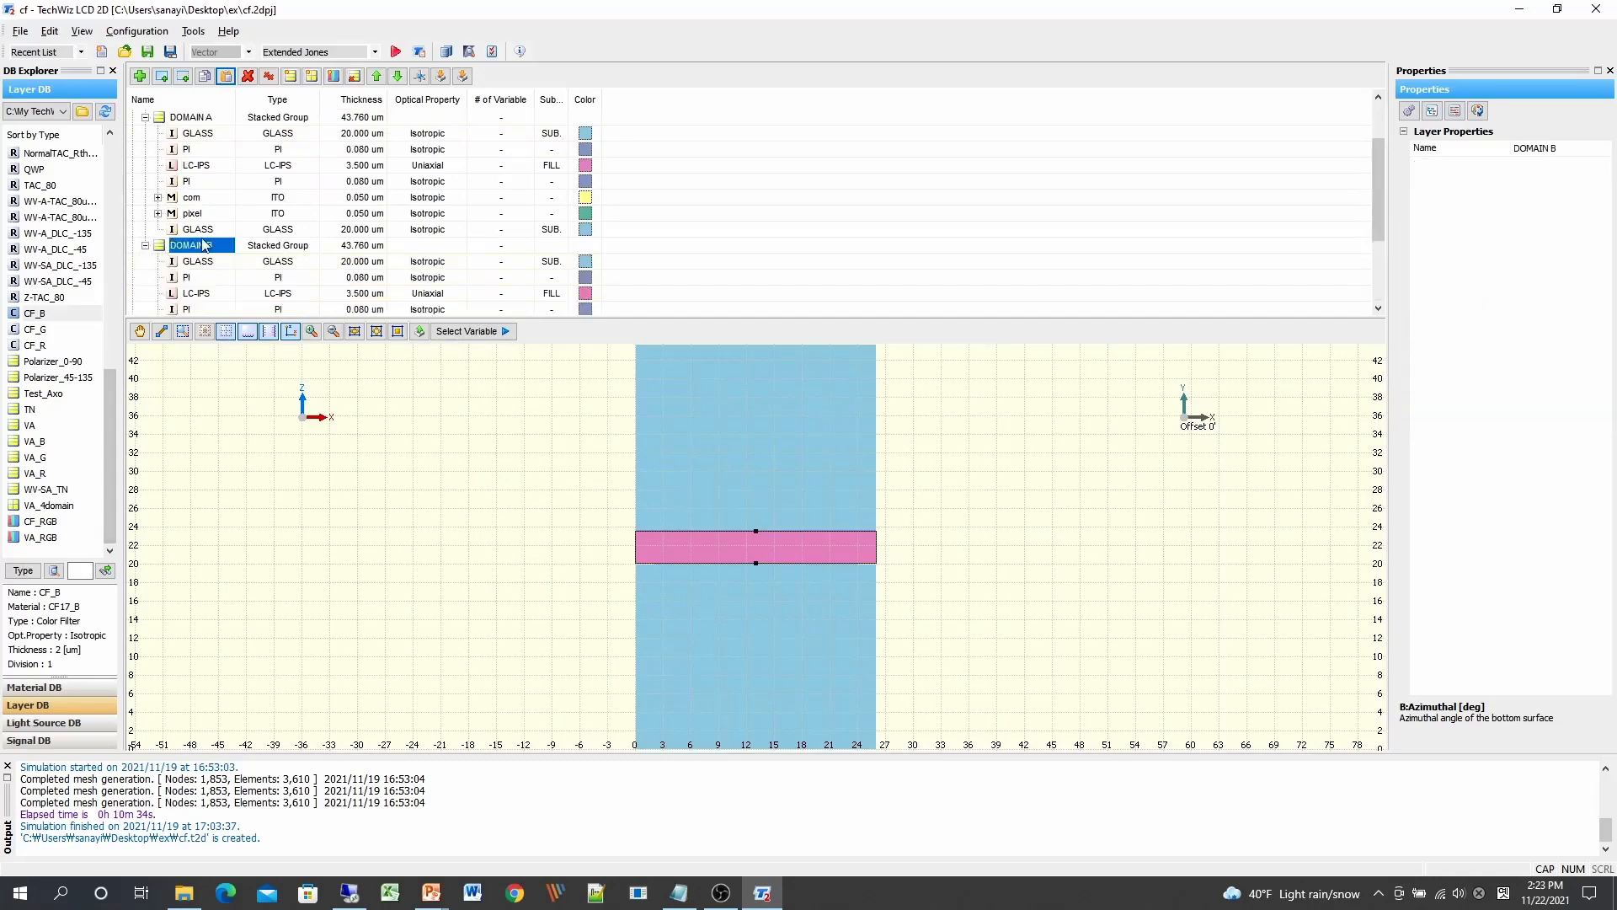
pyautogui.click(190, 292)
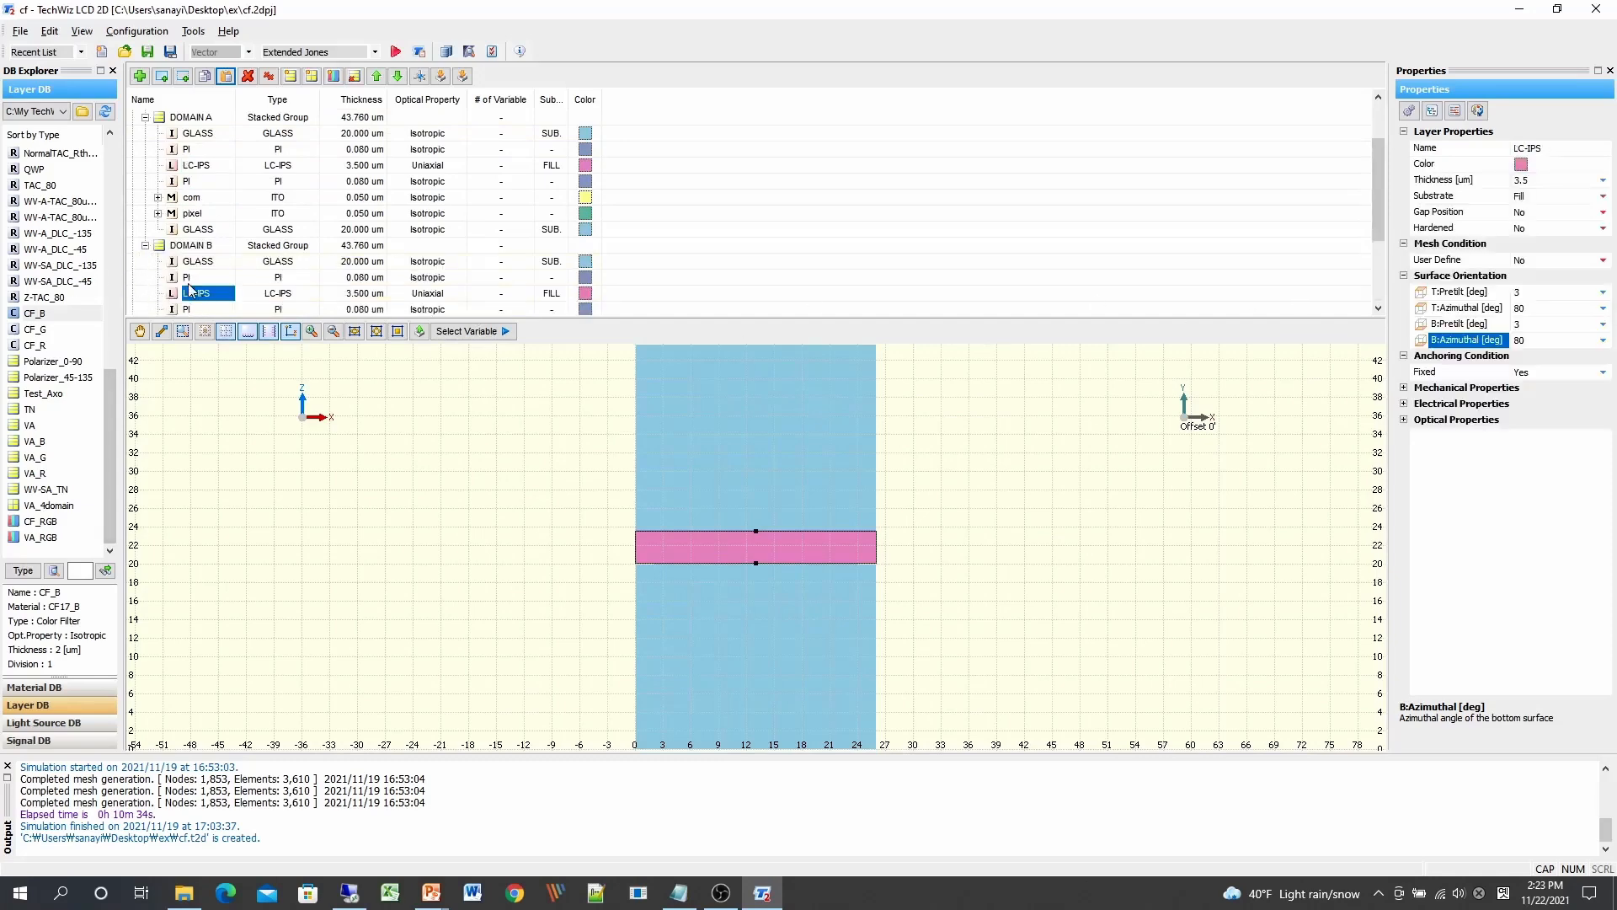
pyautogui.click(1569, 310)
pyautogui.write('90')
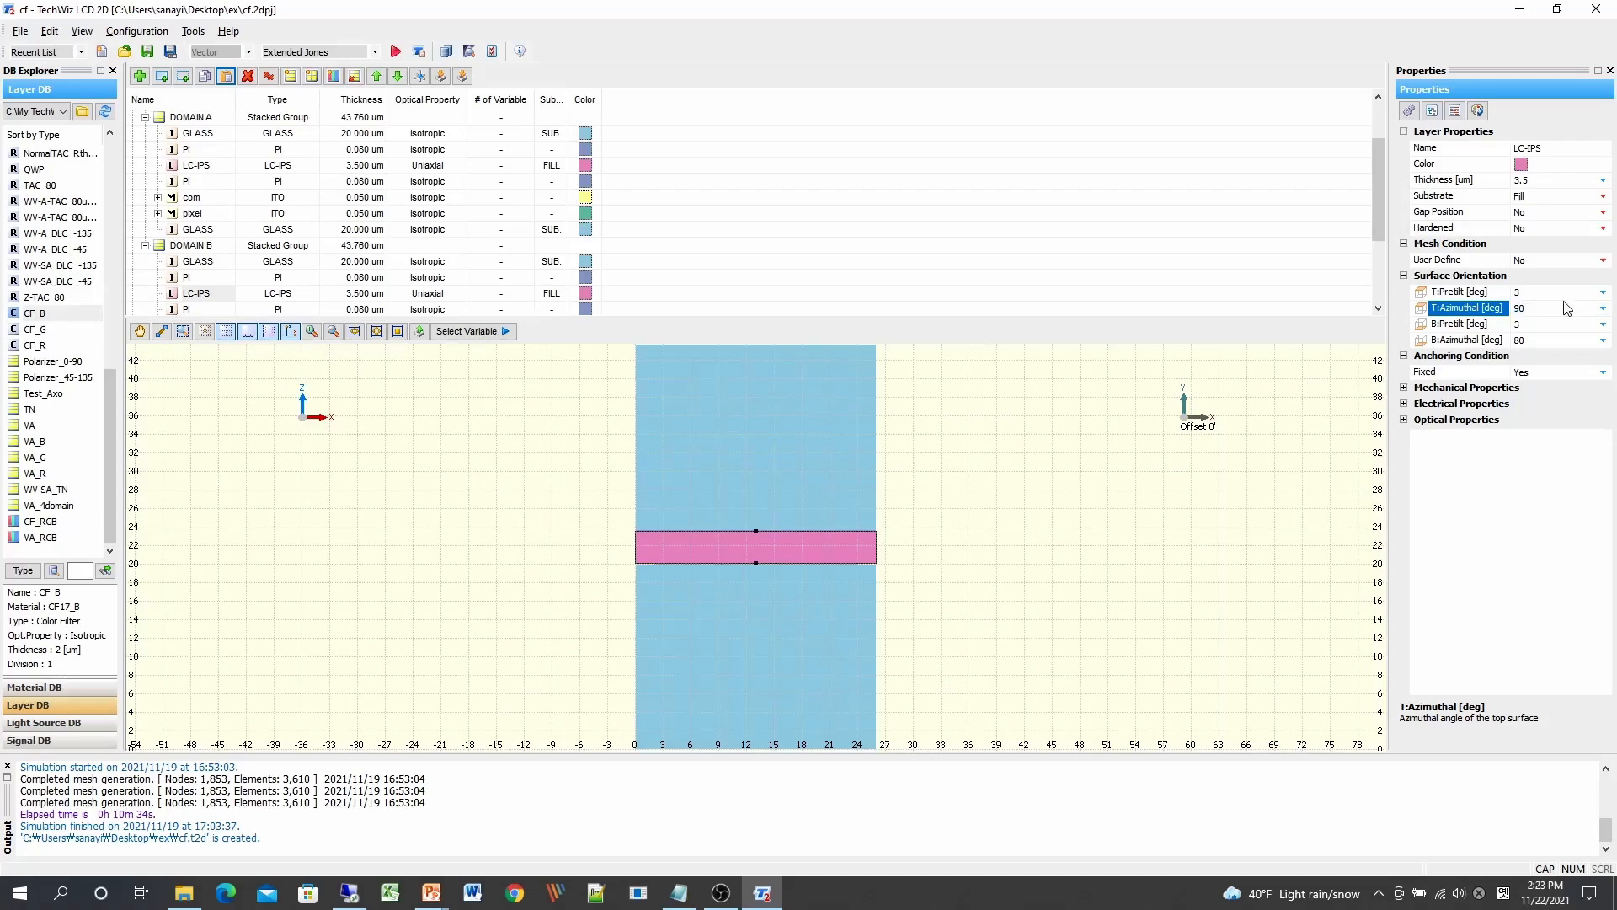
pyautogui.click(1554, 341)
pyautogui.write('90')
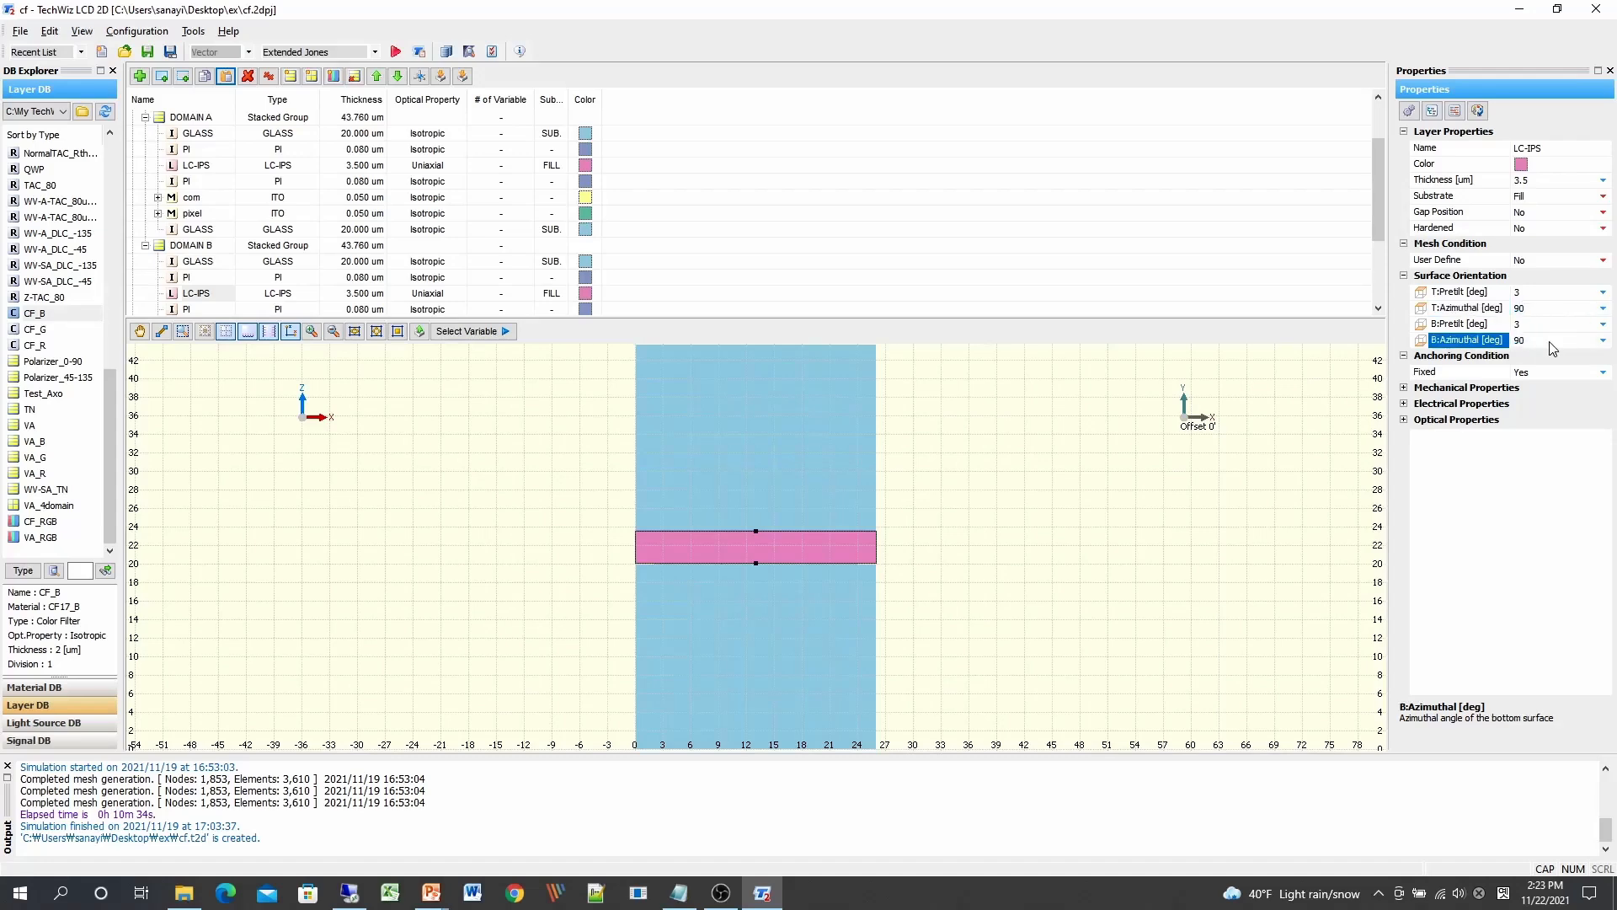
pyautogui.press('alt')
# Step: Keep the top Polarizer's Opt.Axis Phi at 0° and set the bottom Polarizer's to 90°
pyautogui.scroll(2, 1377, 168)
pyautogui.click(177, 134)
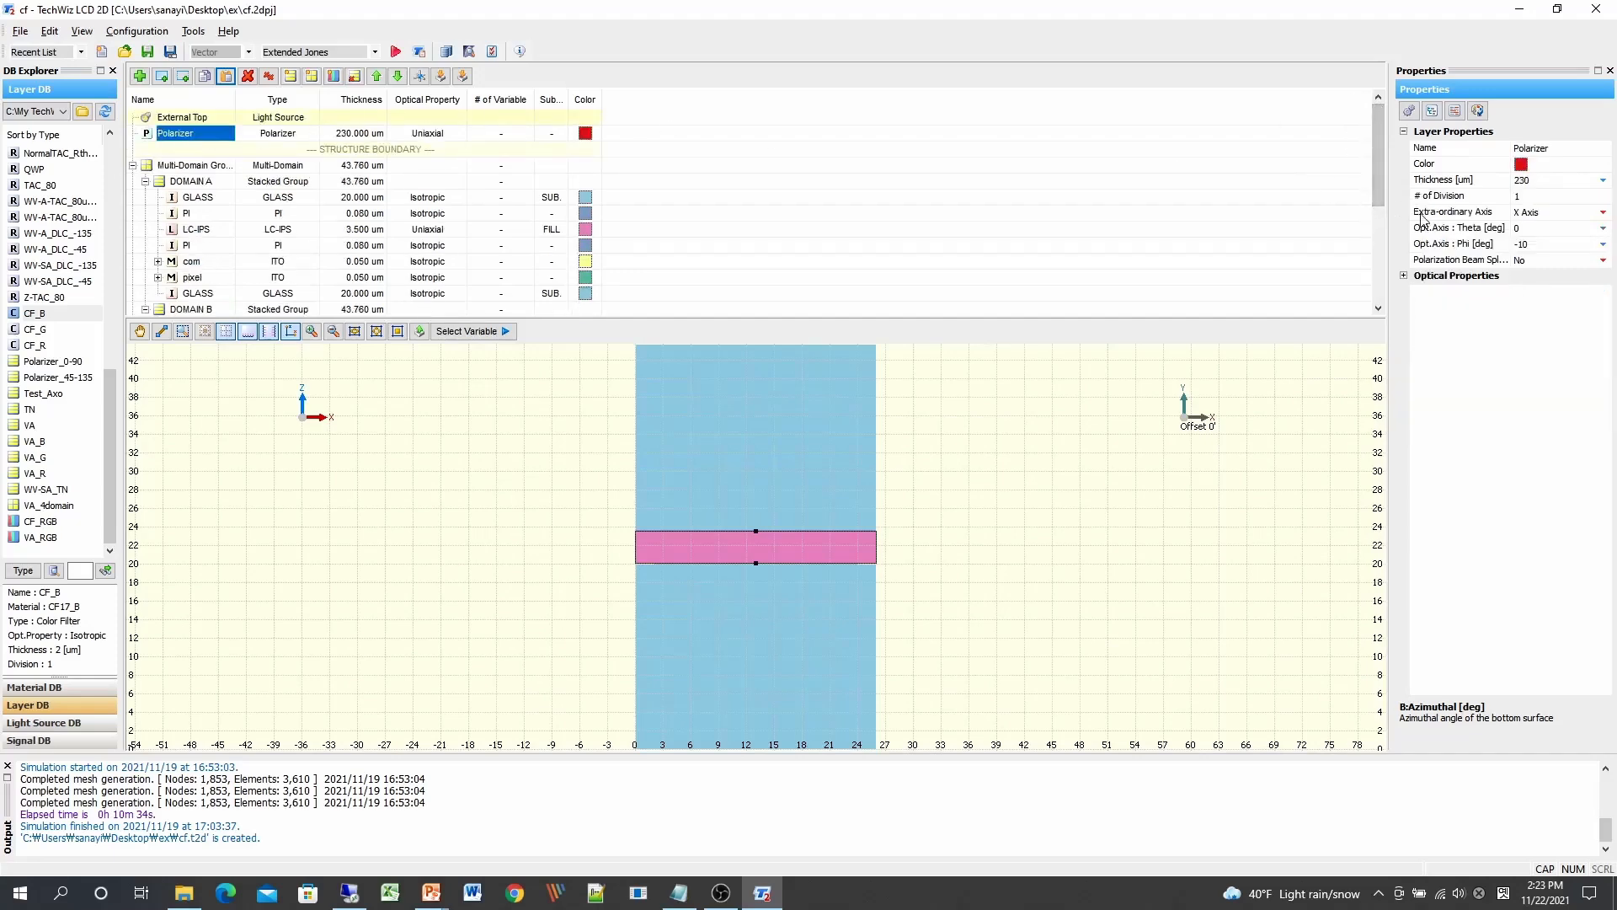
pyautogui.click(1555, 245)
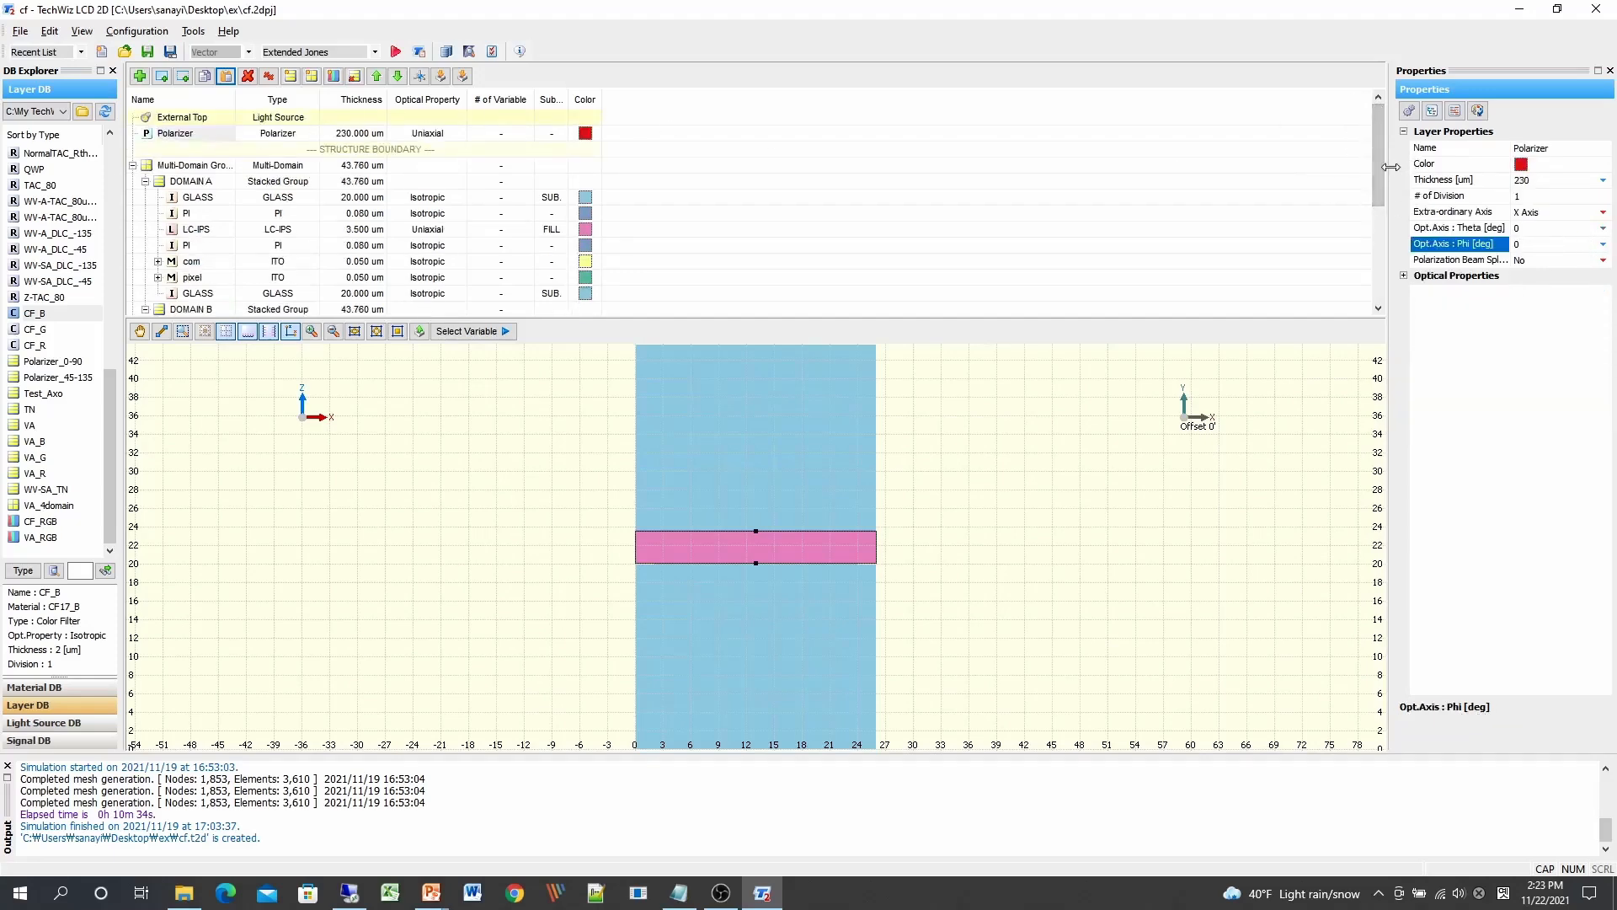
pyautogui.scroll(-3, 1378, 168)
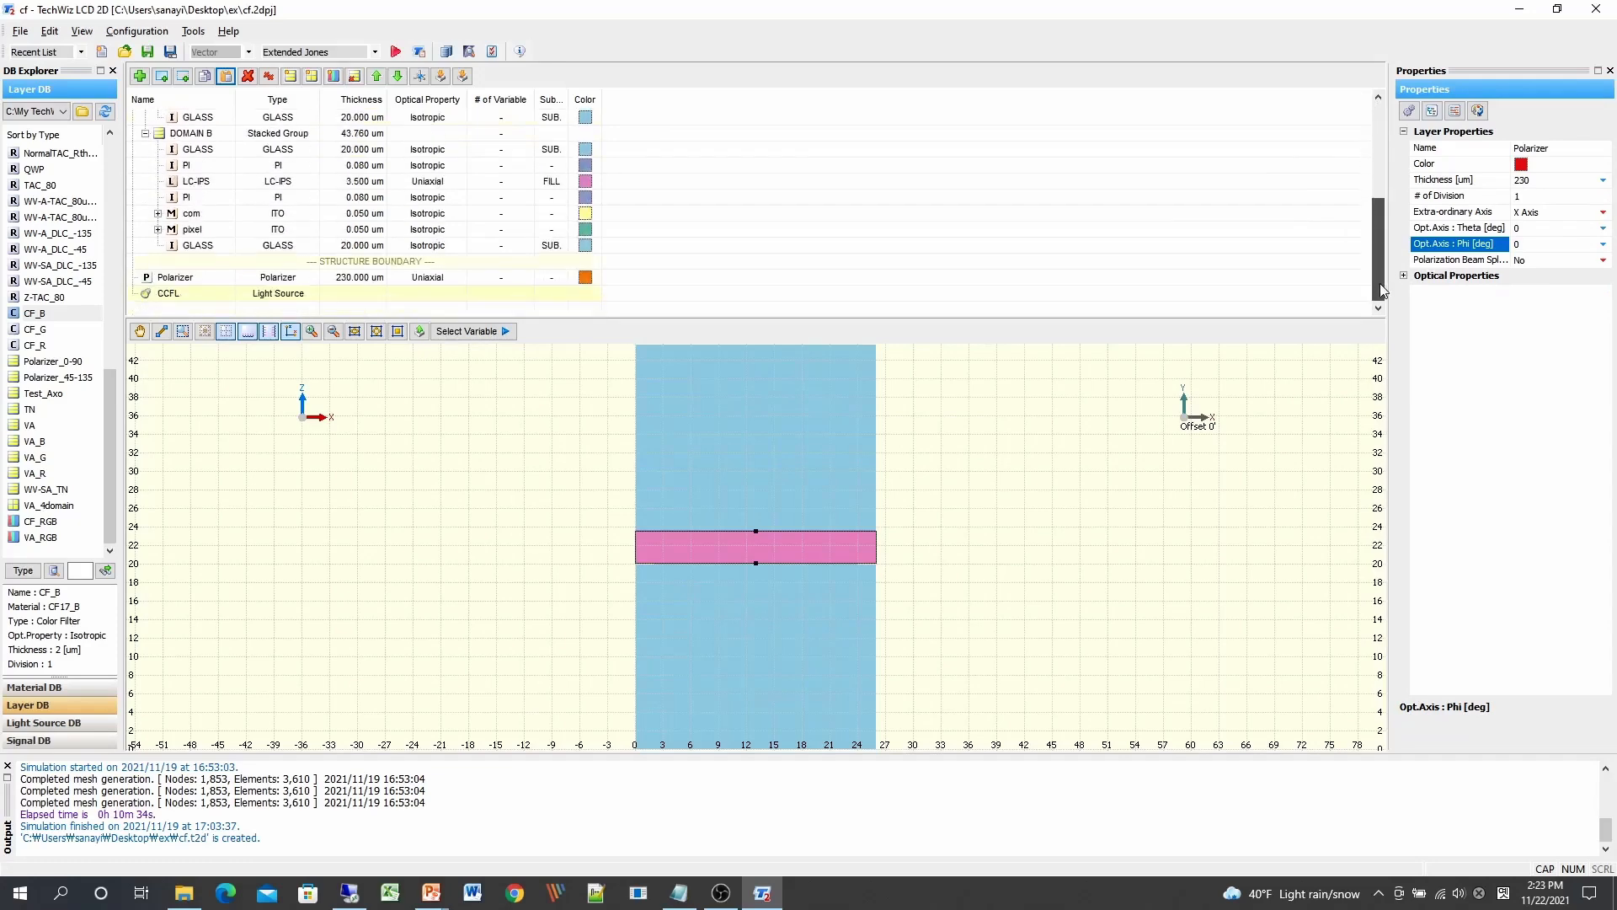
pyautogui.click(196, 278)
pyautogui.click(1563, 246)
pyautogui.write('90')
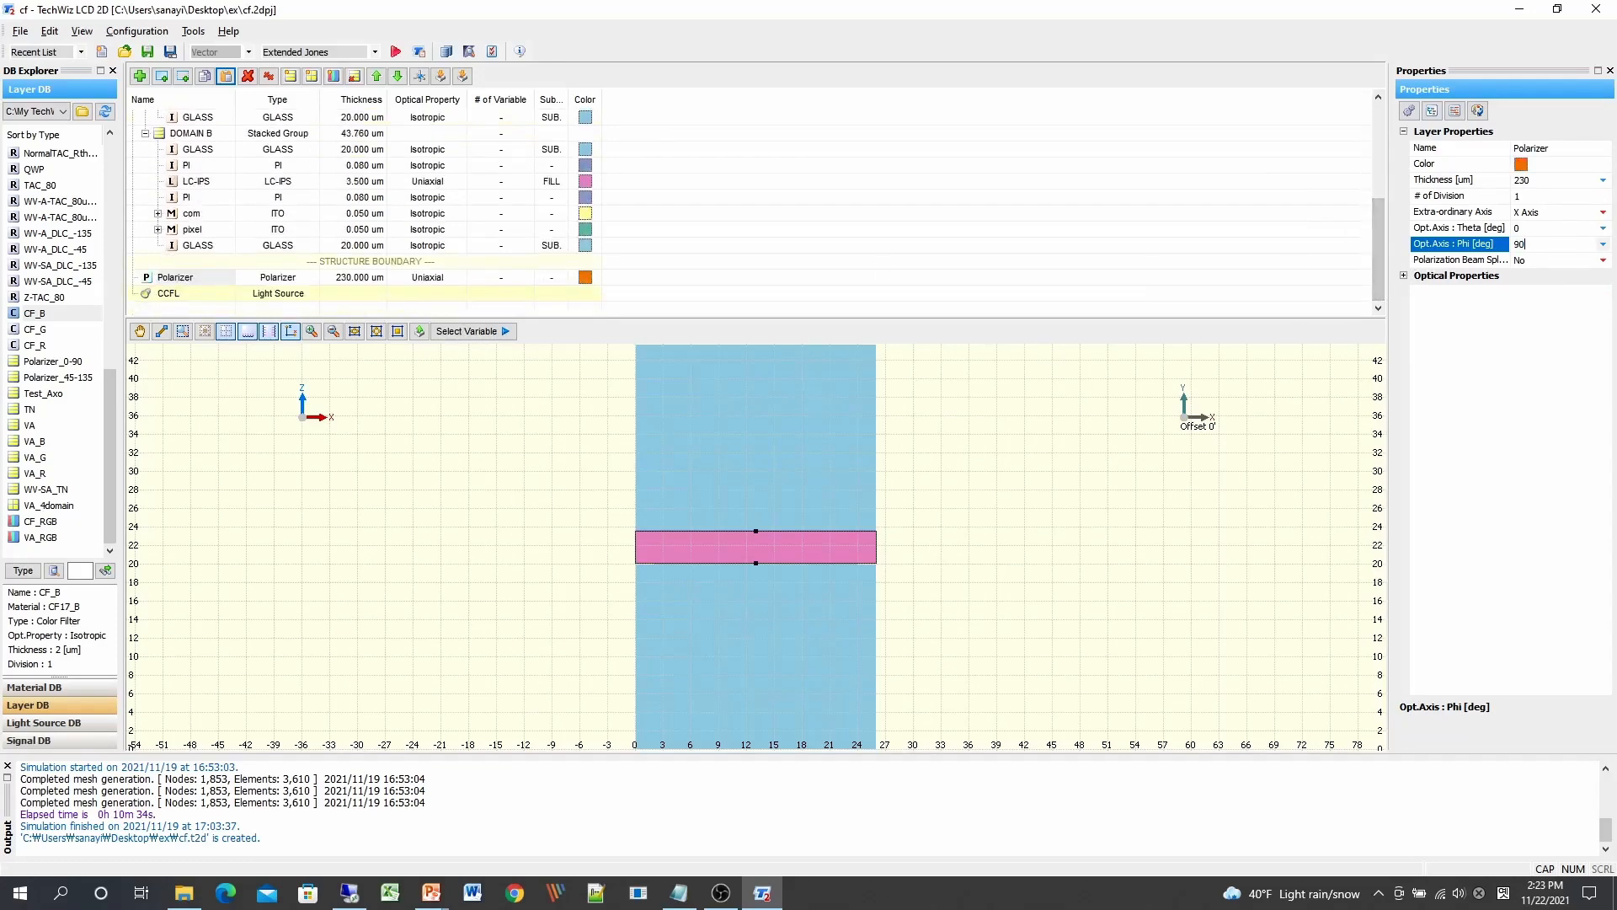
pyautogui.hotkey('alt', 'Tab')
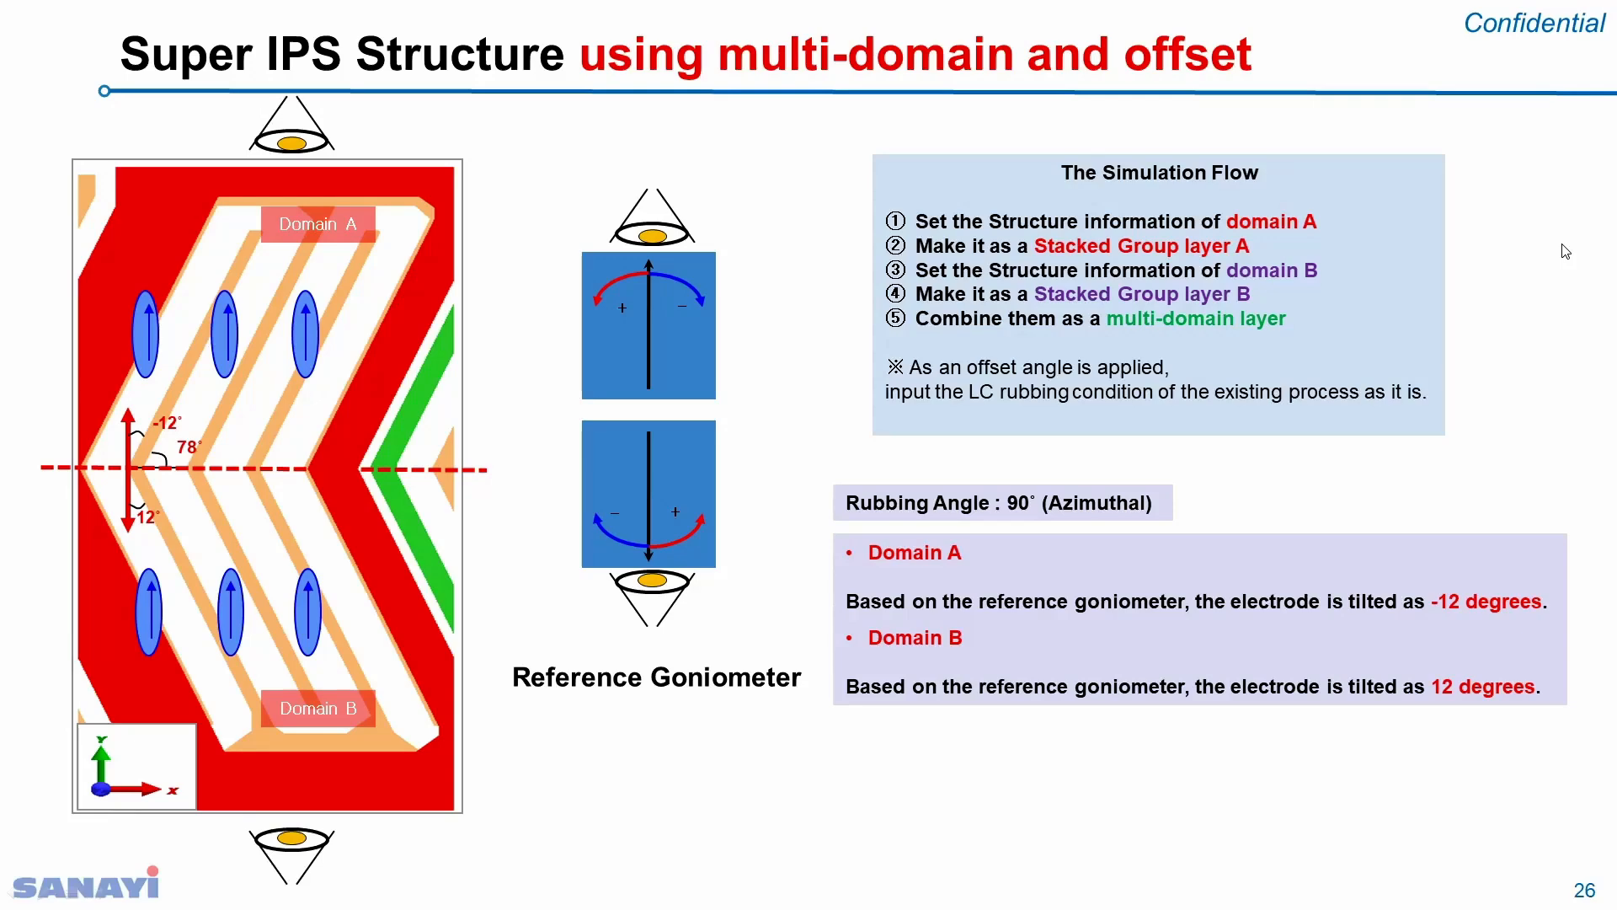
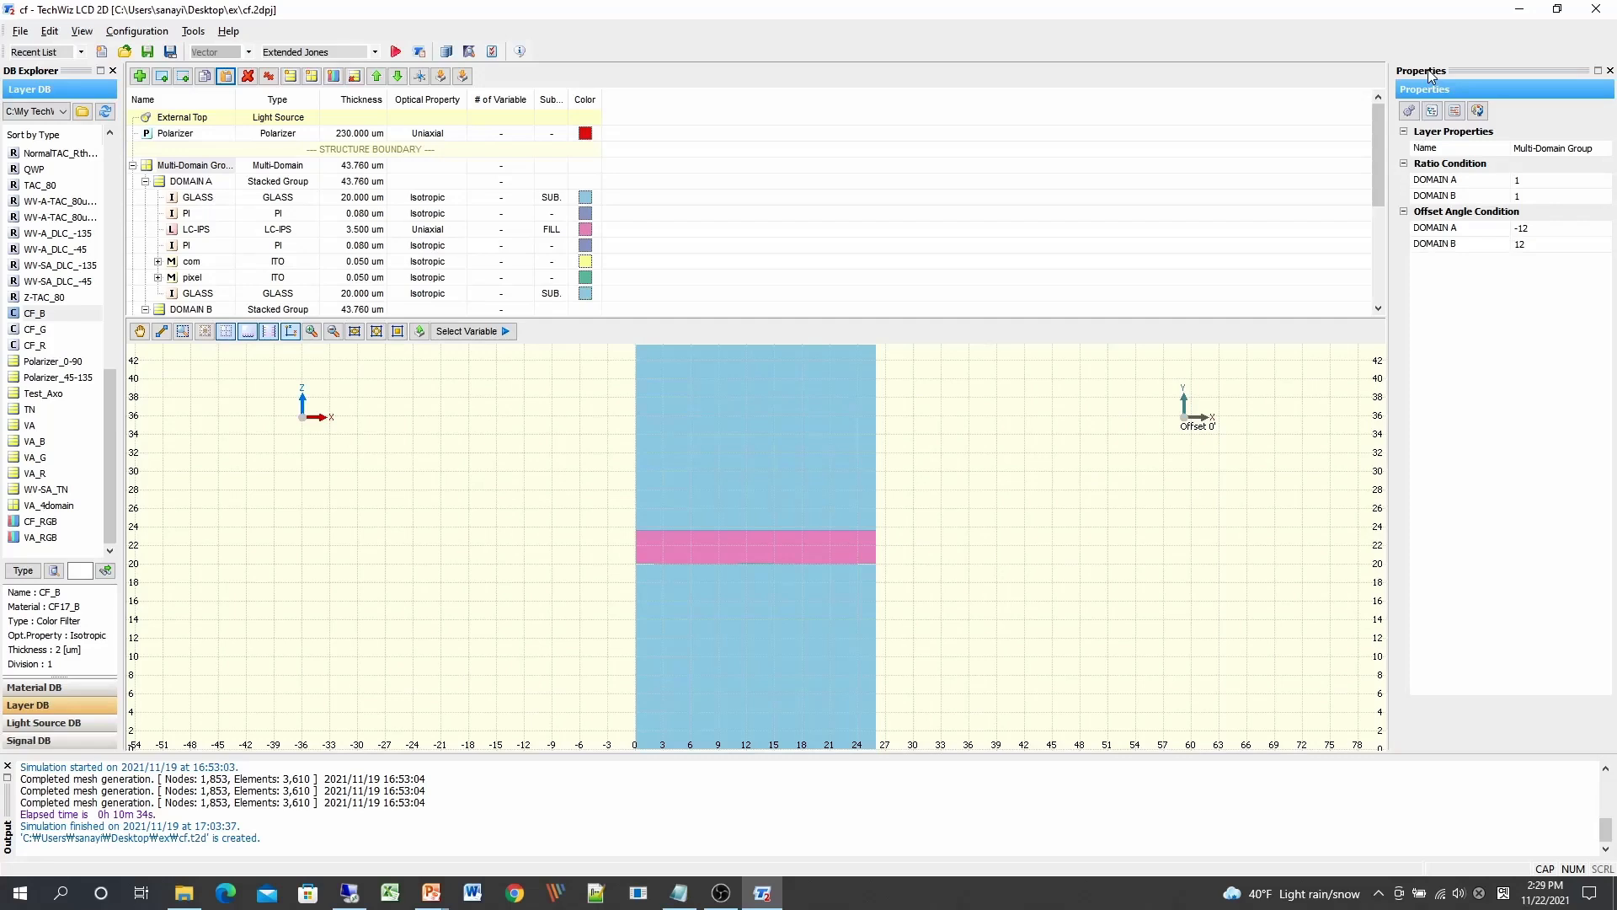
# Step: Select the Multi-Domain Group layer in the Layer tree
pyautogui.click(1369, 35)
# Step: Save the project under the new name MULTI-DOMAIN.2dpj
pyautogui.click(21, 34)
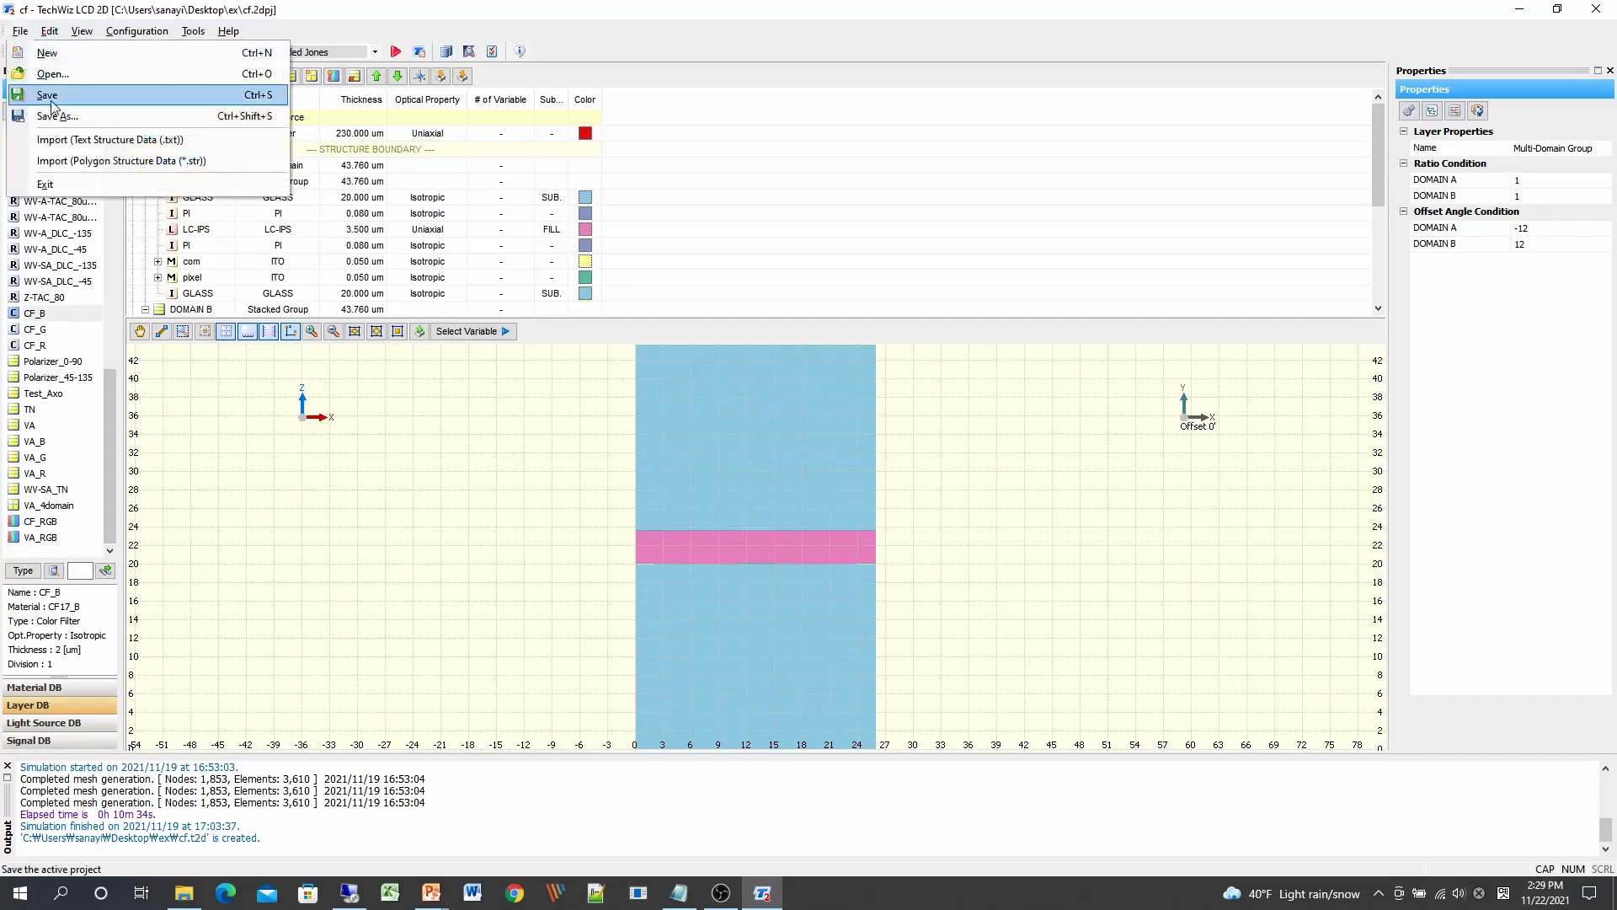
pyautogui.click(66, 116)
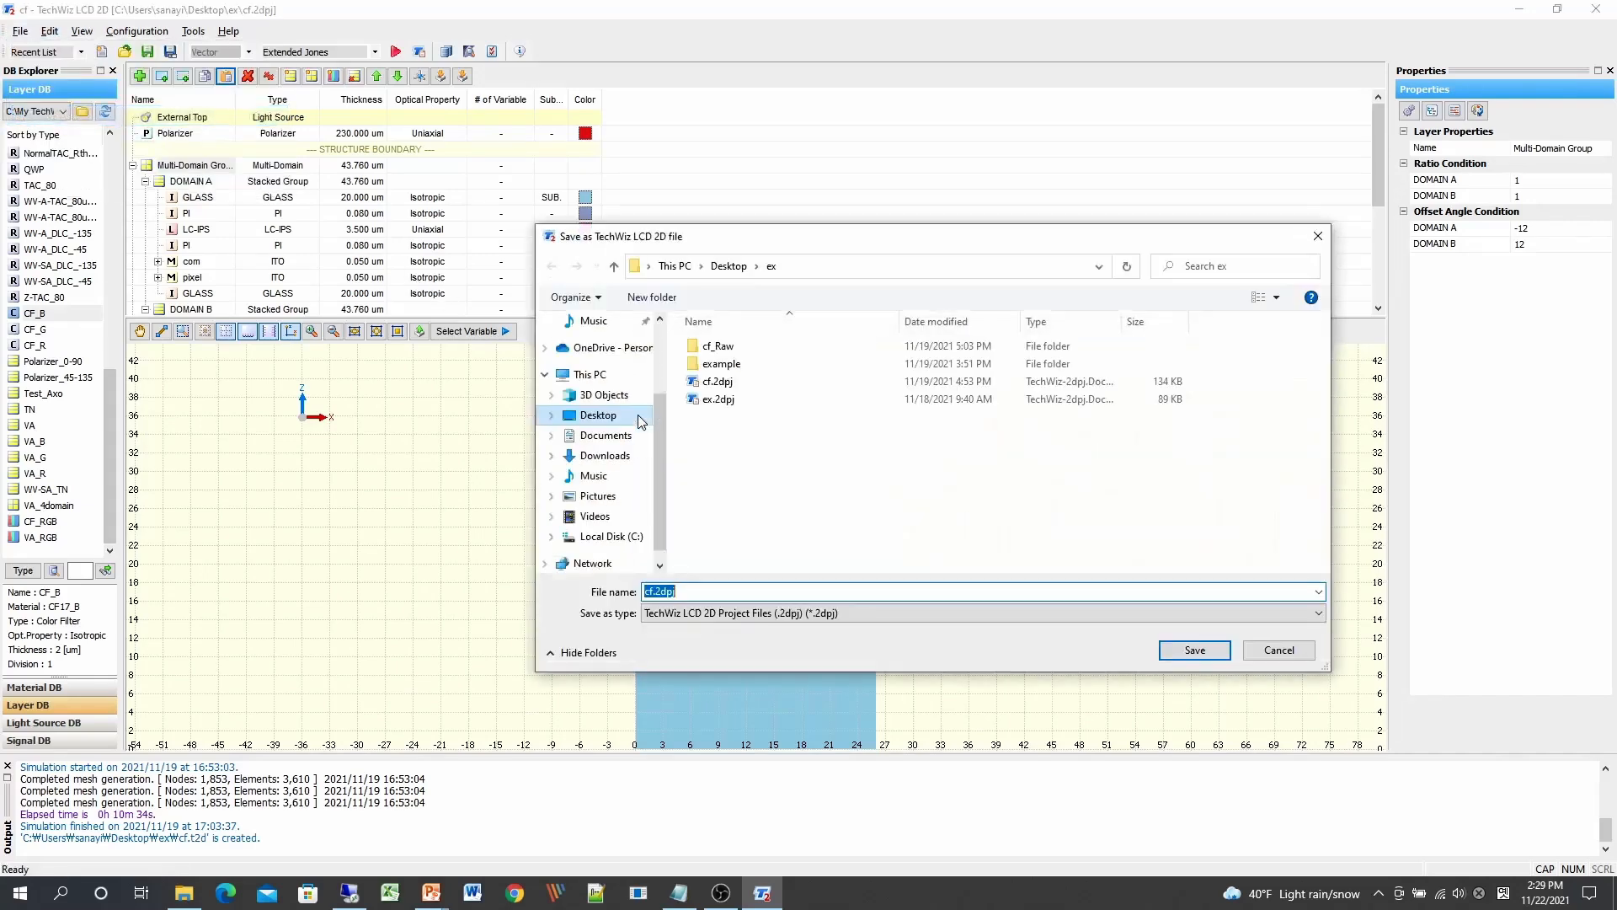
pyautogui.write('MUL')
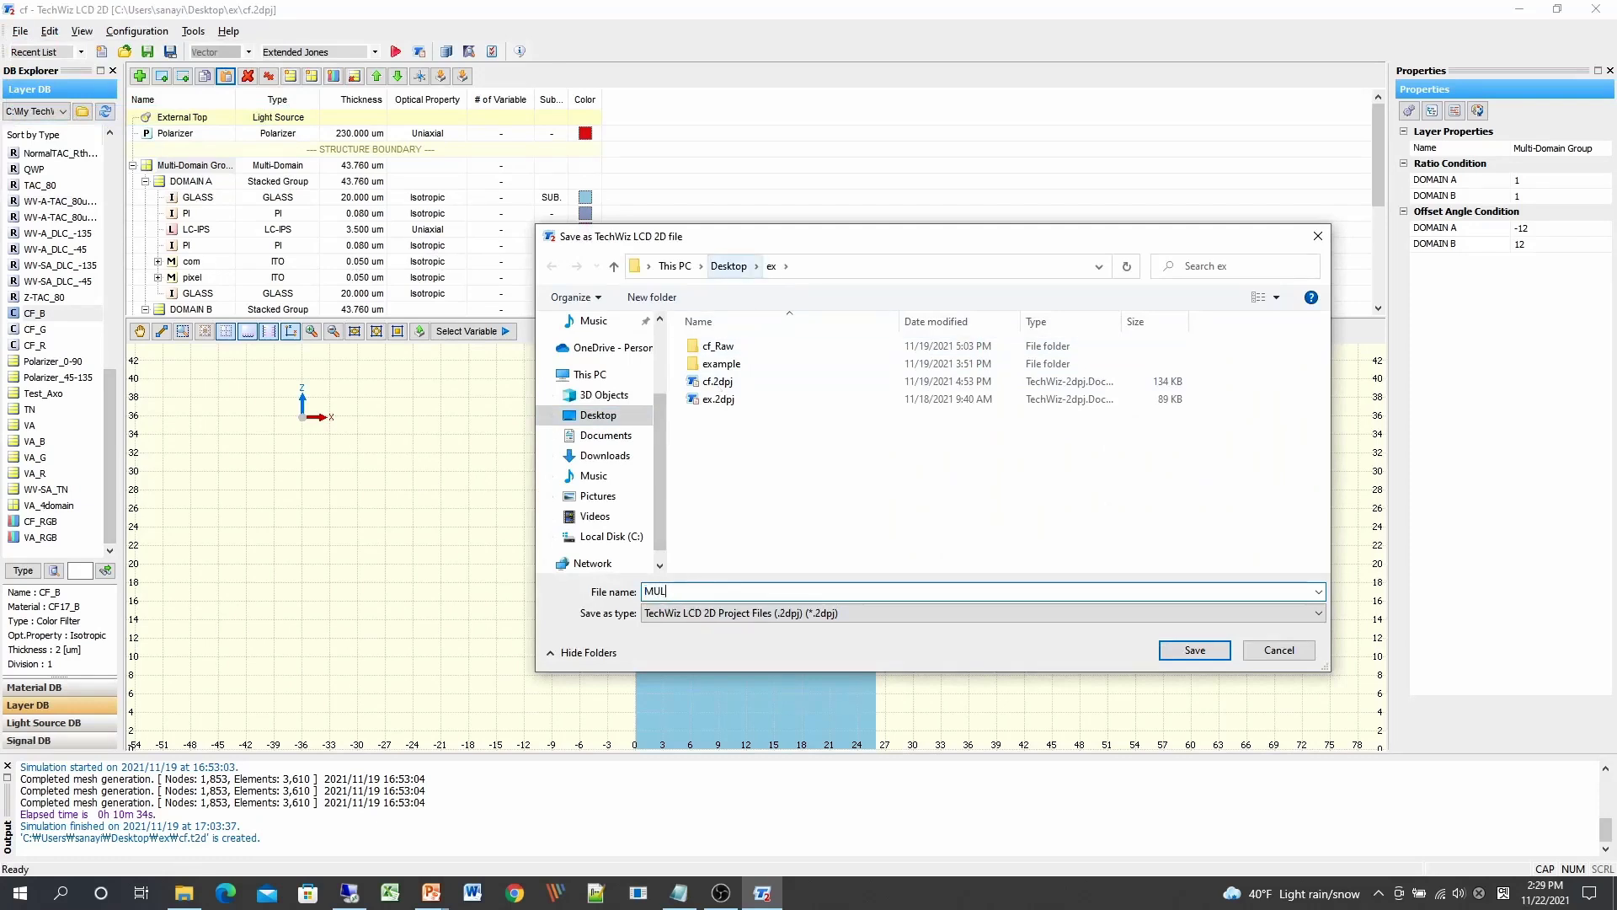
pyautogui.write('TI-D')
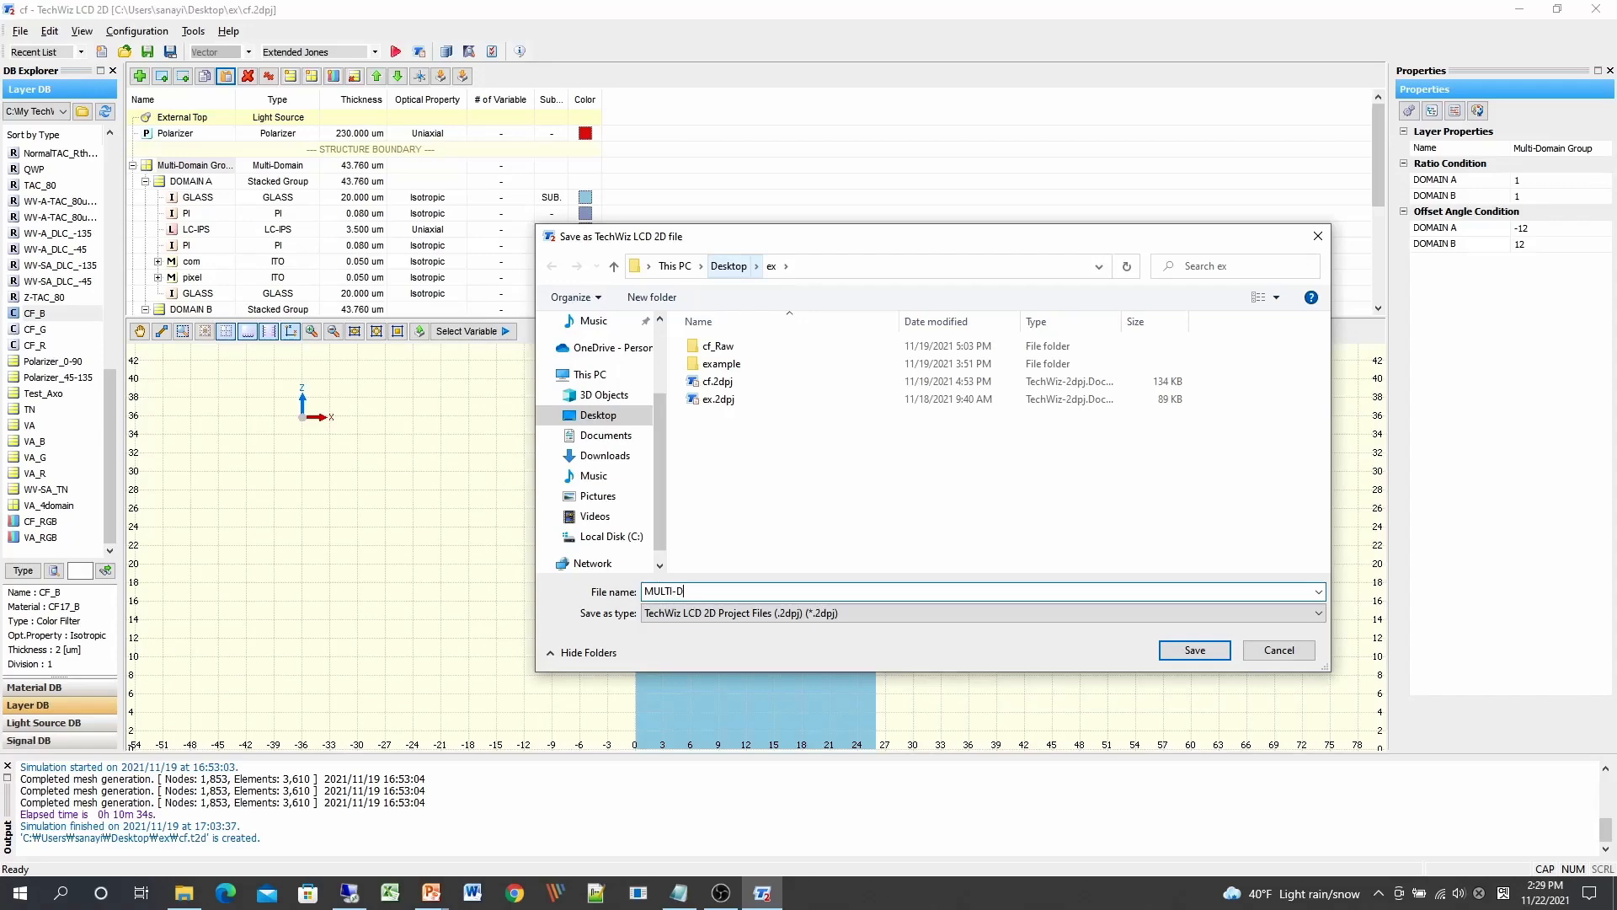
pyautogui.write('OMAIN')
pyautogui.press('Return')
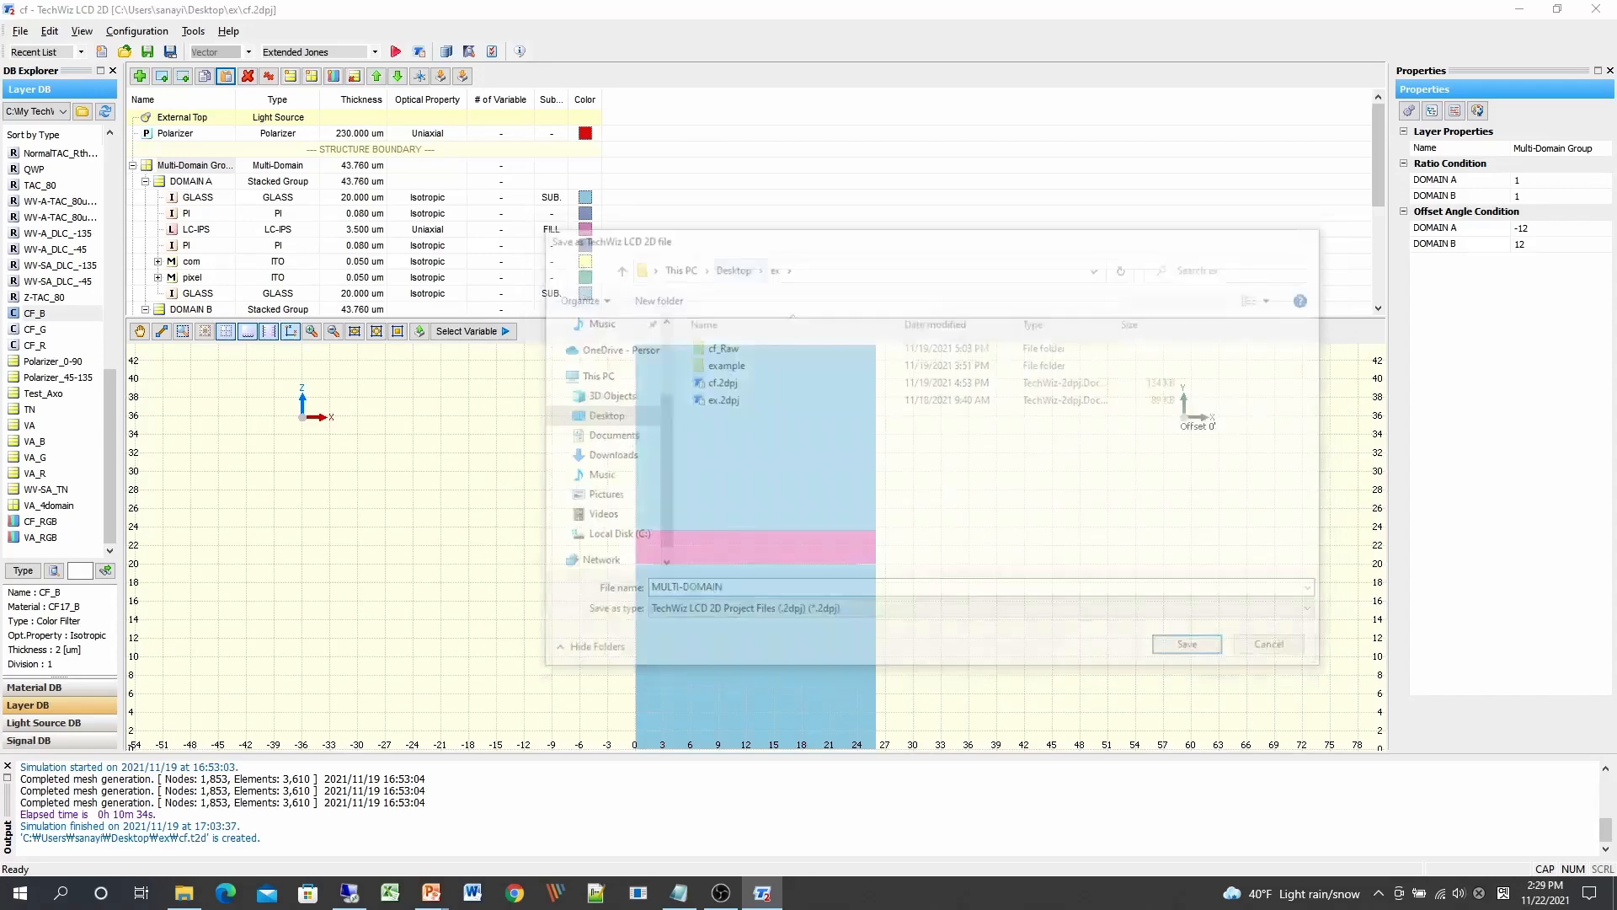
# Step: Run the simulation with the pixel voltage sweep (0 to 10 in 0.5 steps) as main sweep
pyautogui.click(395, 54)
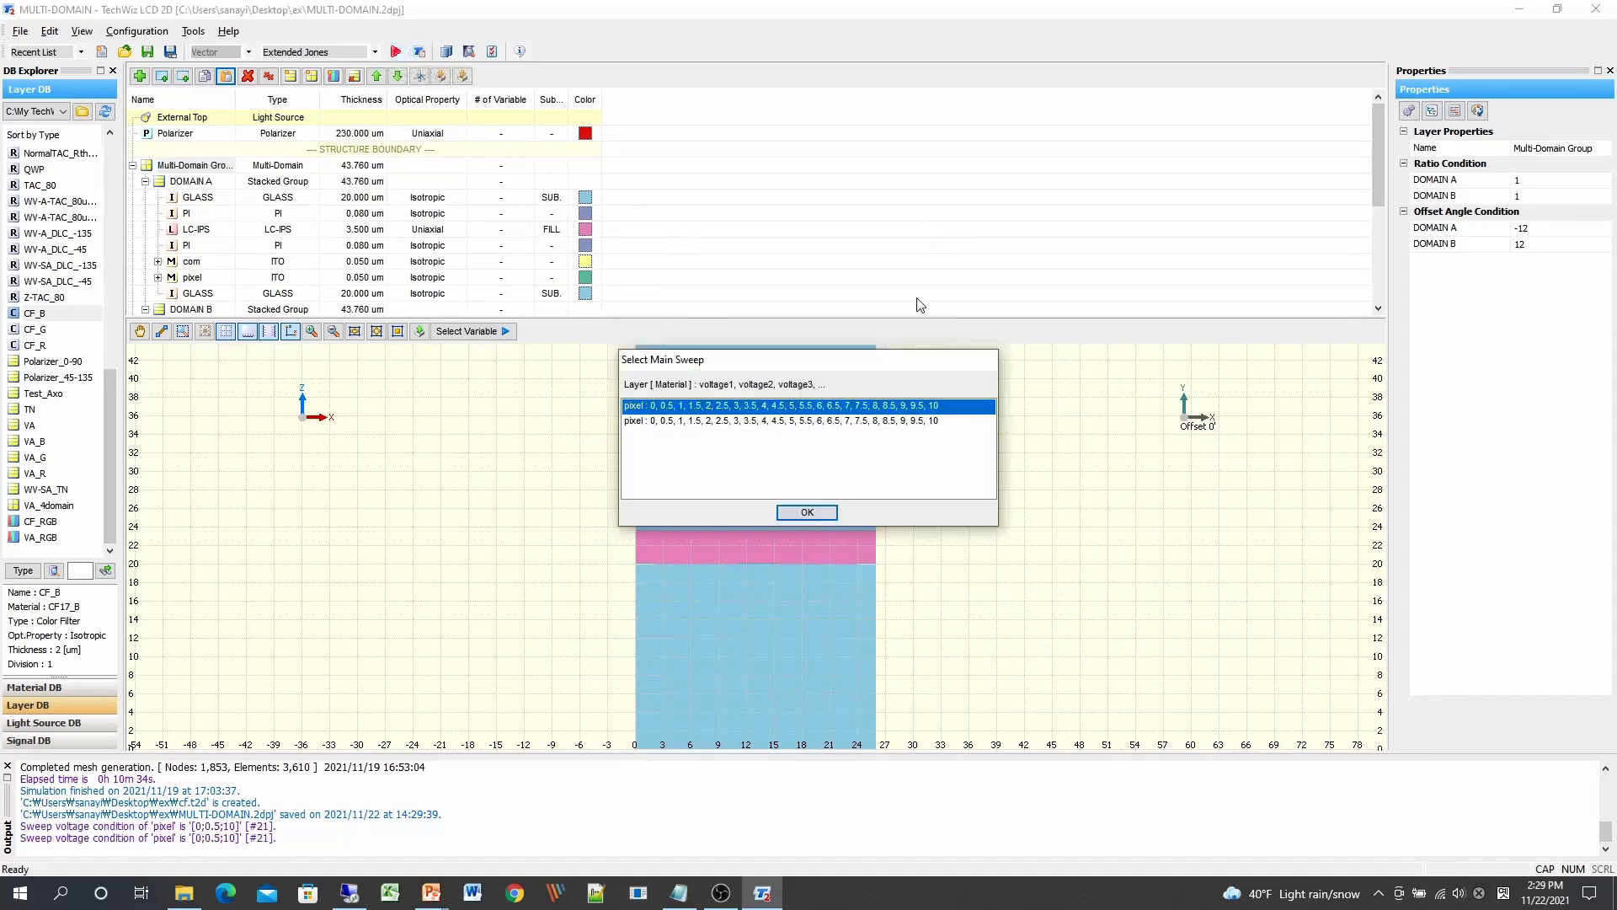
pyautogui.moveTo(849, 359); pyautogui.dragTo(770, 302)
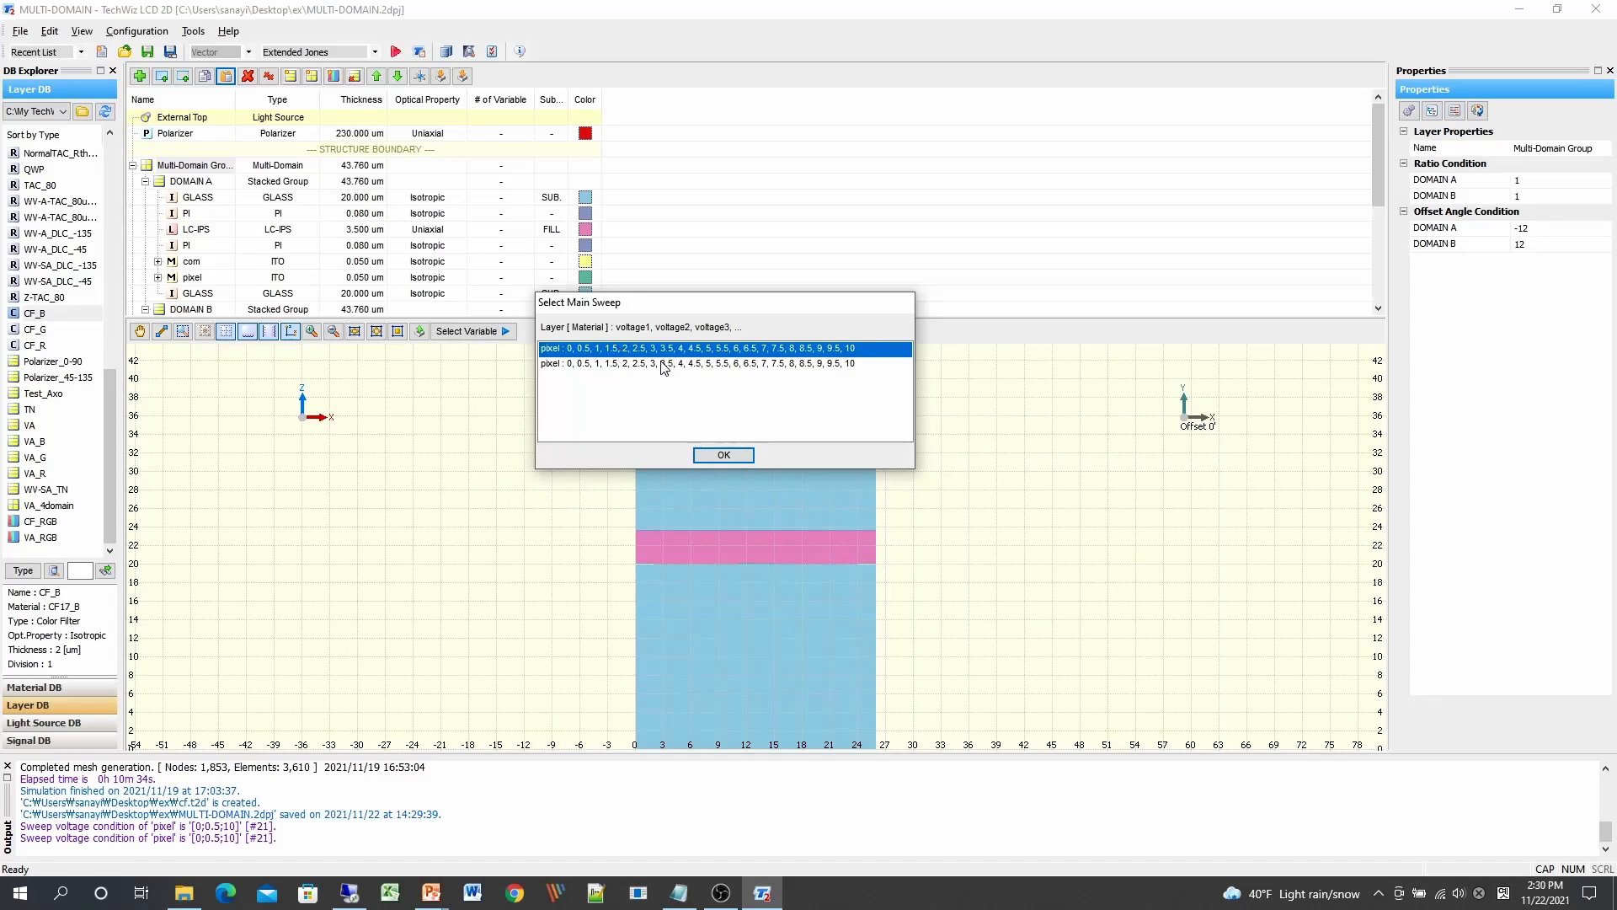
pyautogui.click(736, 457)
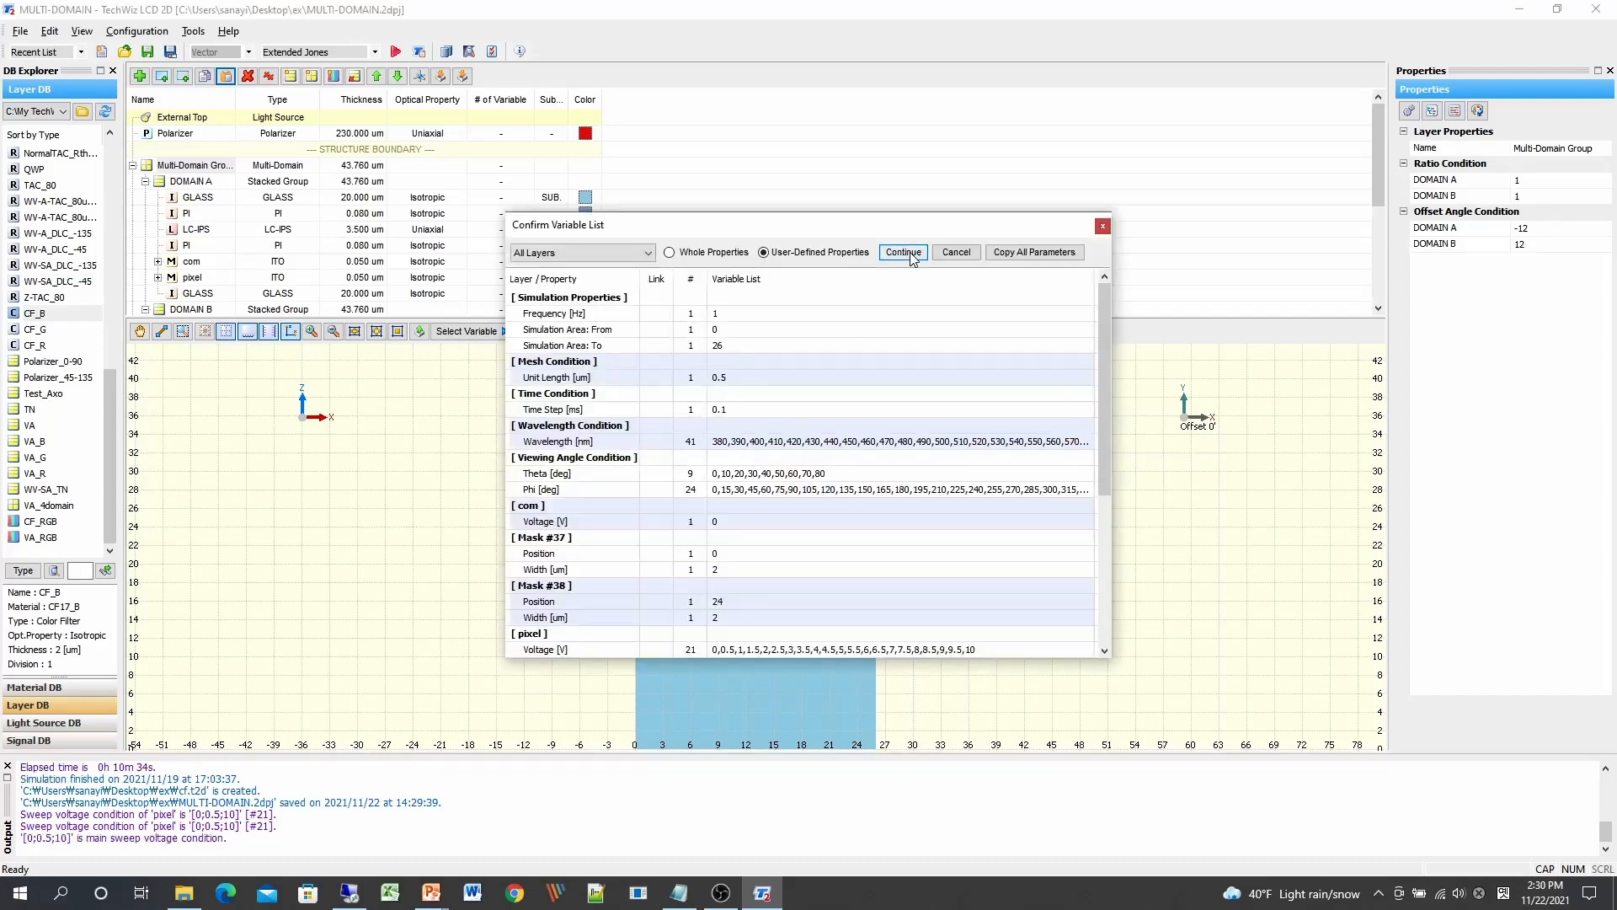
pyautogui.click(903, 253)
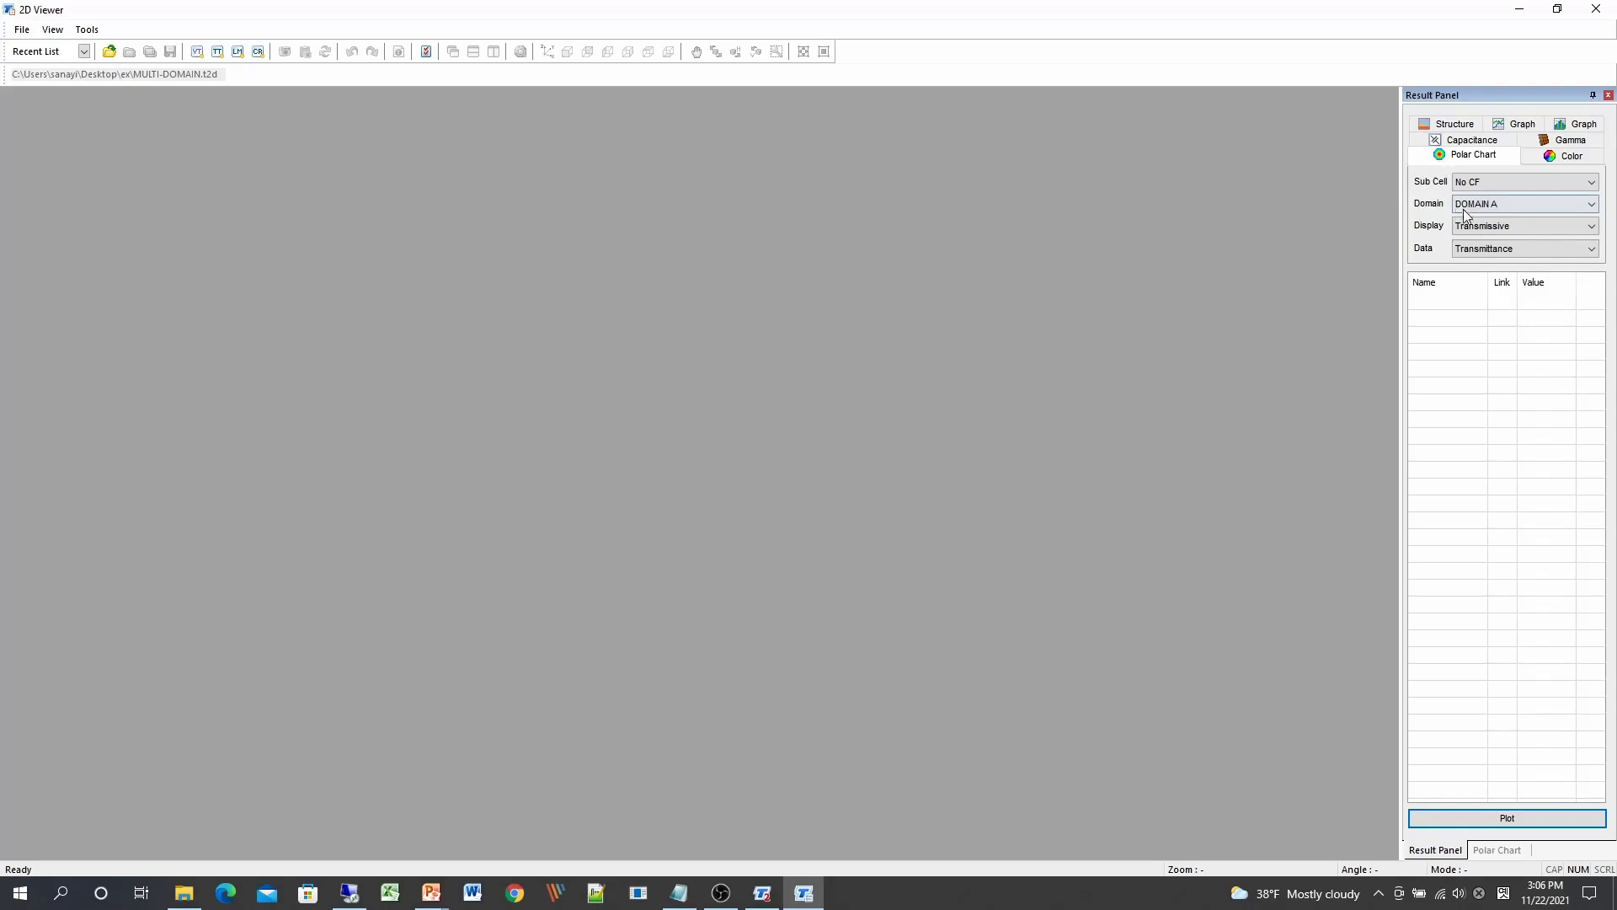
# Step: Plot a polar chart of DOMAIN A Transmittance in Transmissive display
pyautogui.click(1514, 206)
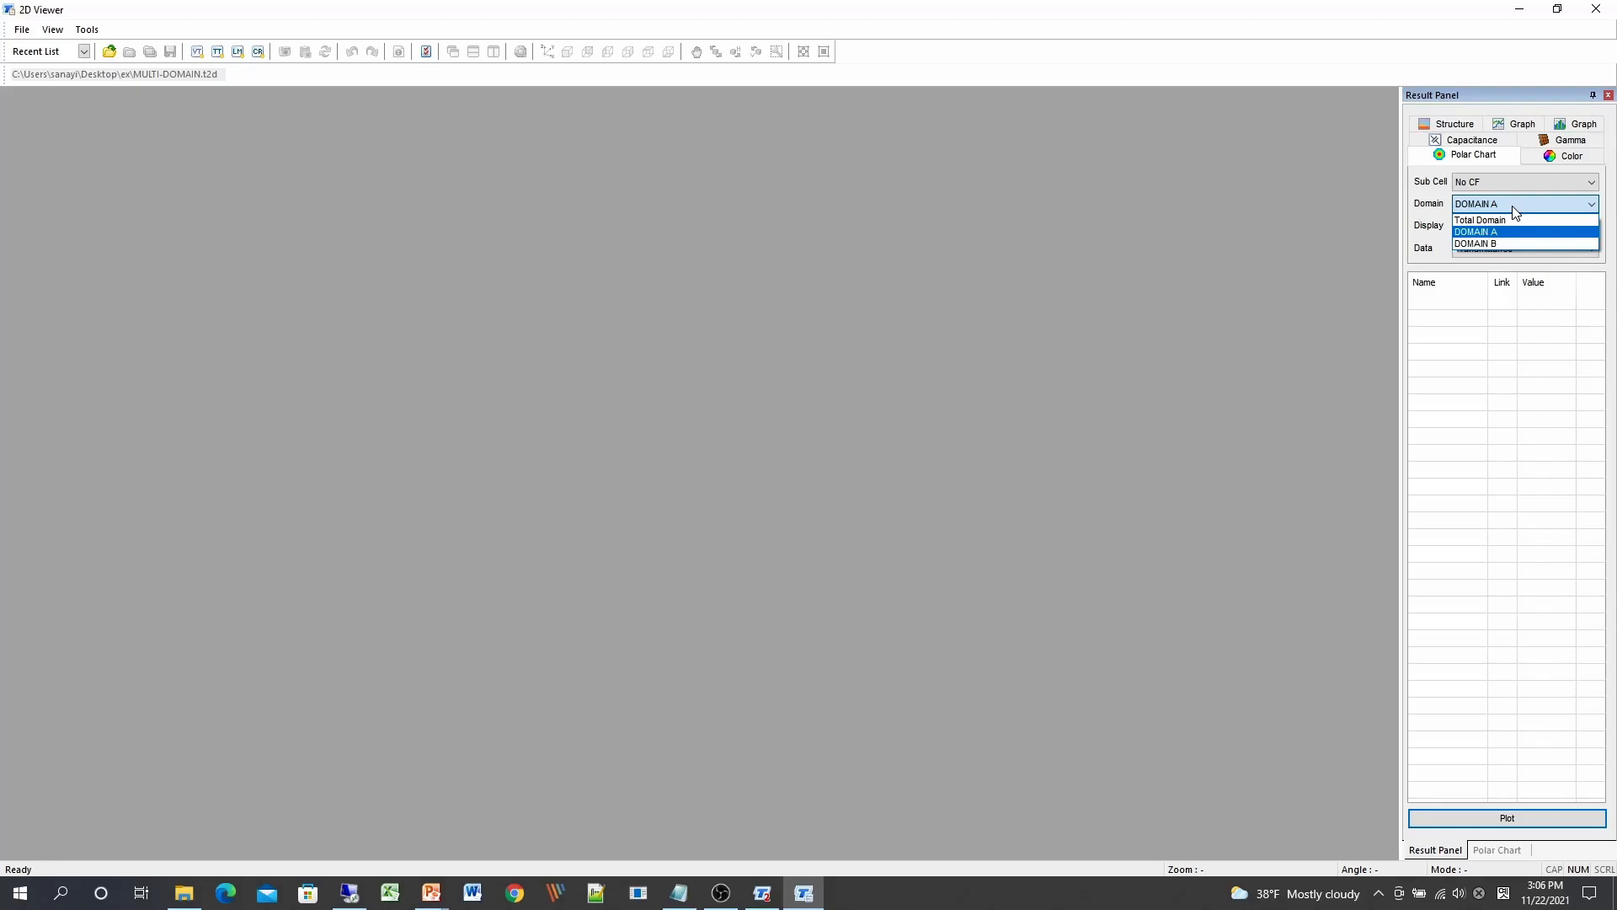
pyautogui.click(1510, 231)
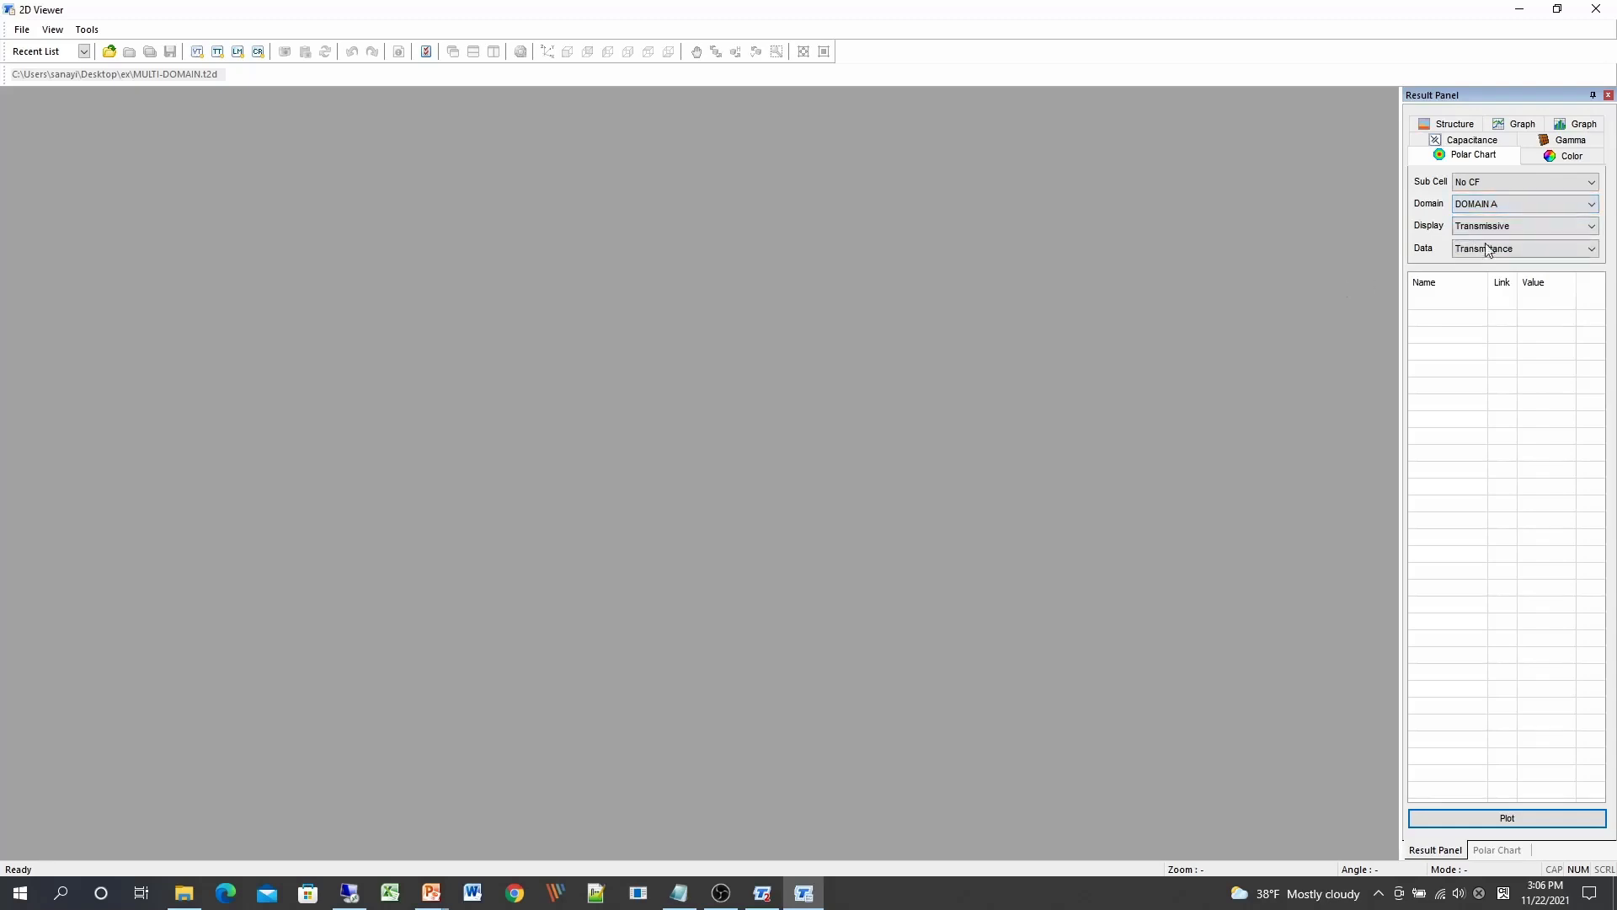
pyautogui.click(1523, 226)
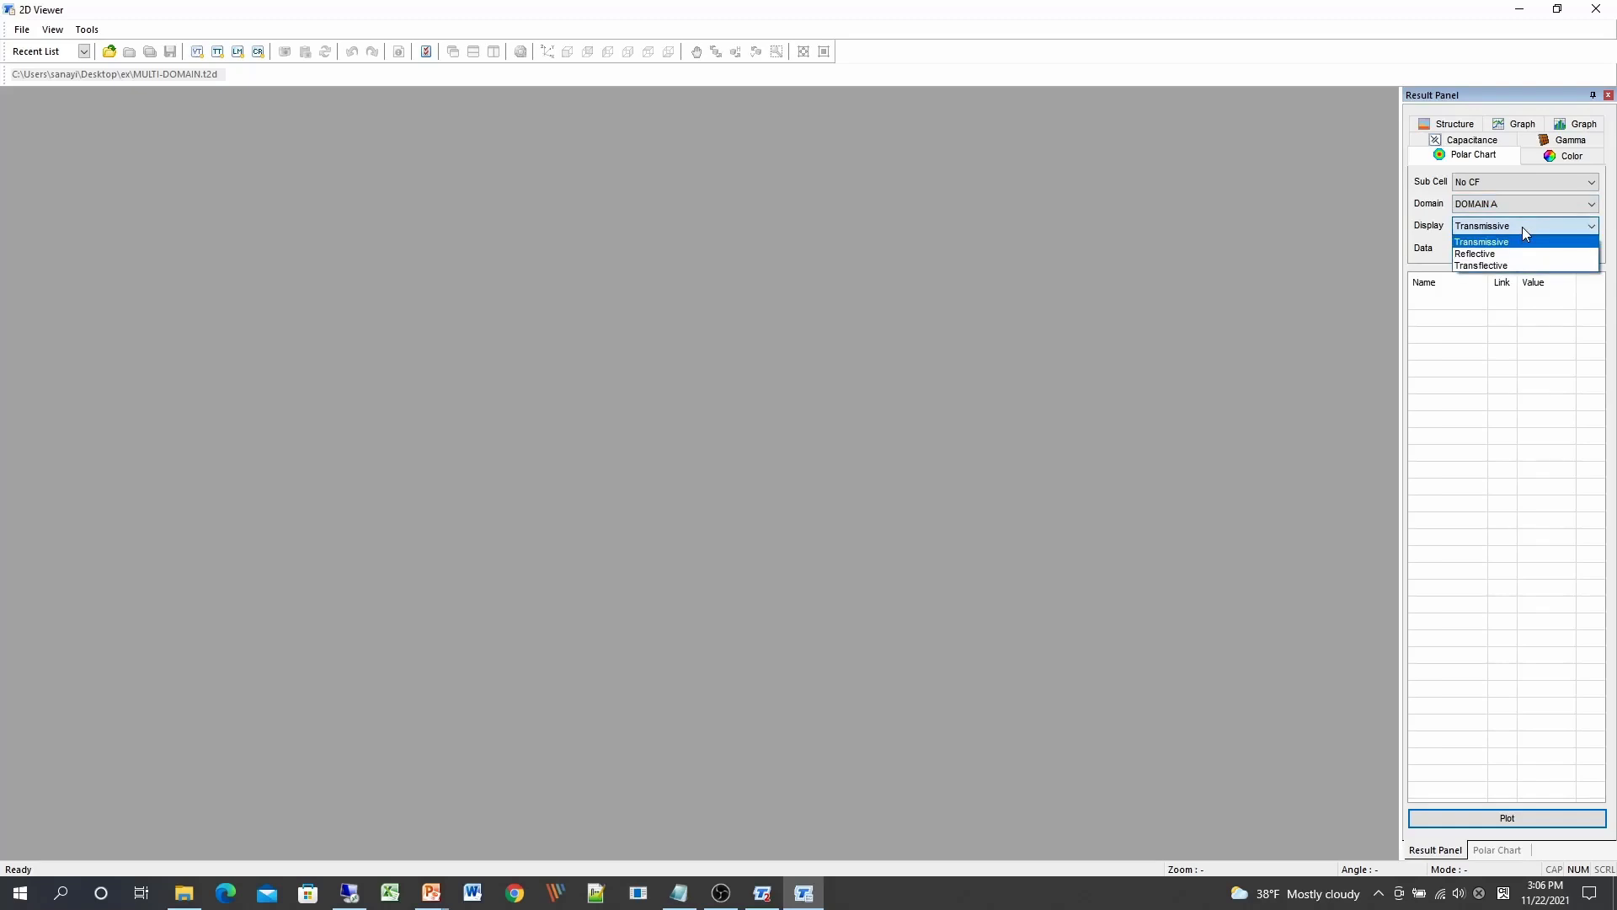
pyautogui.click(1516, 241)
pyautogui.click(1511, 246)
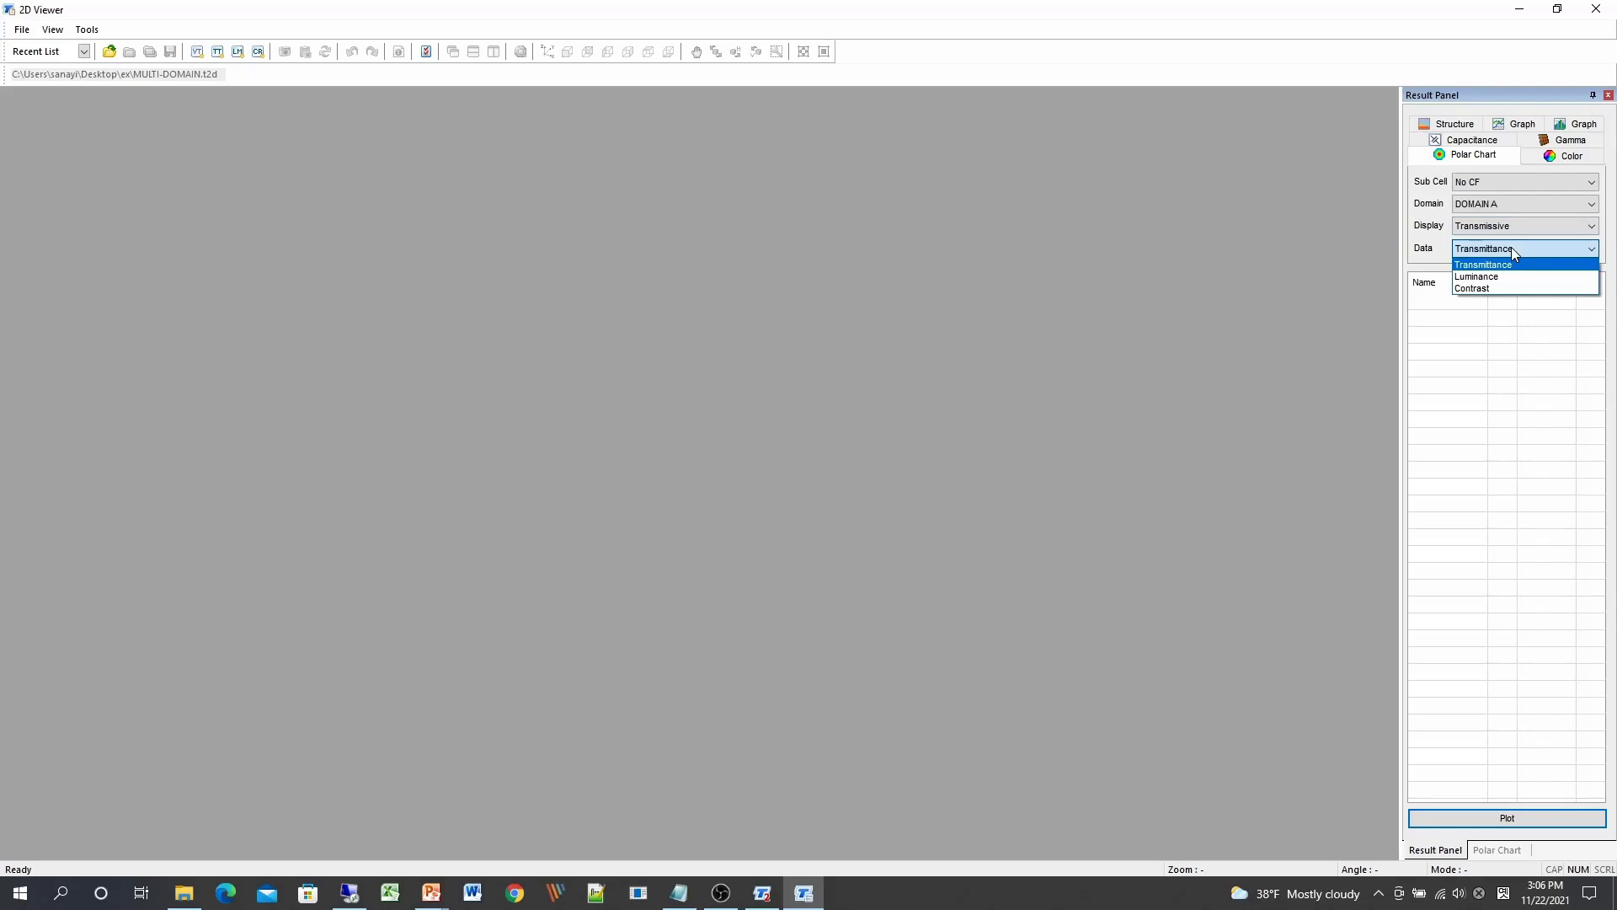
pyautogui.click(1511, 246)
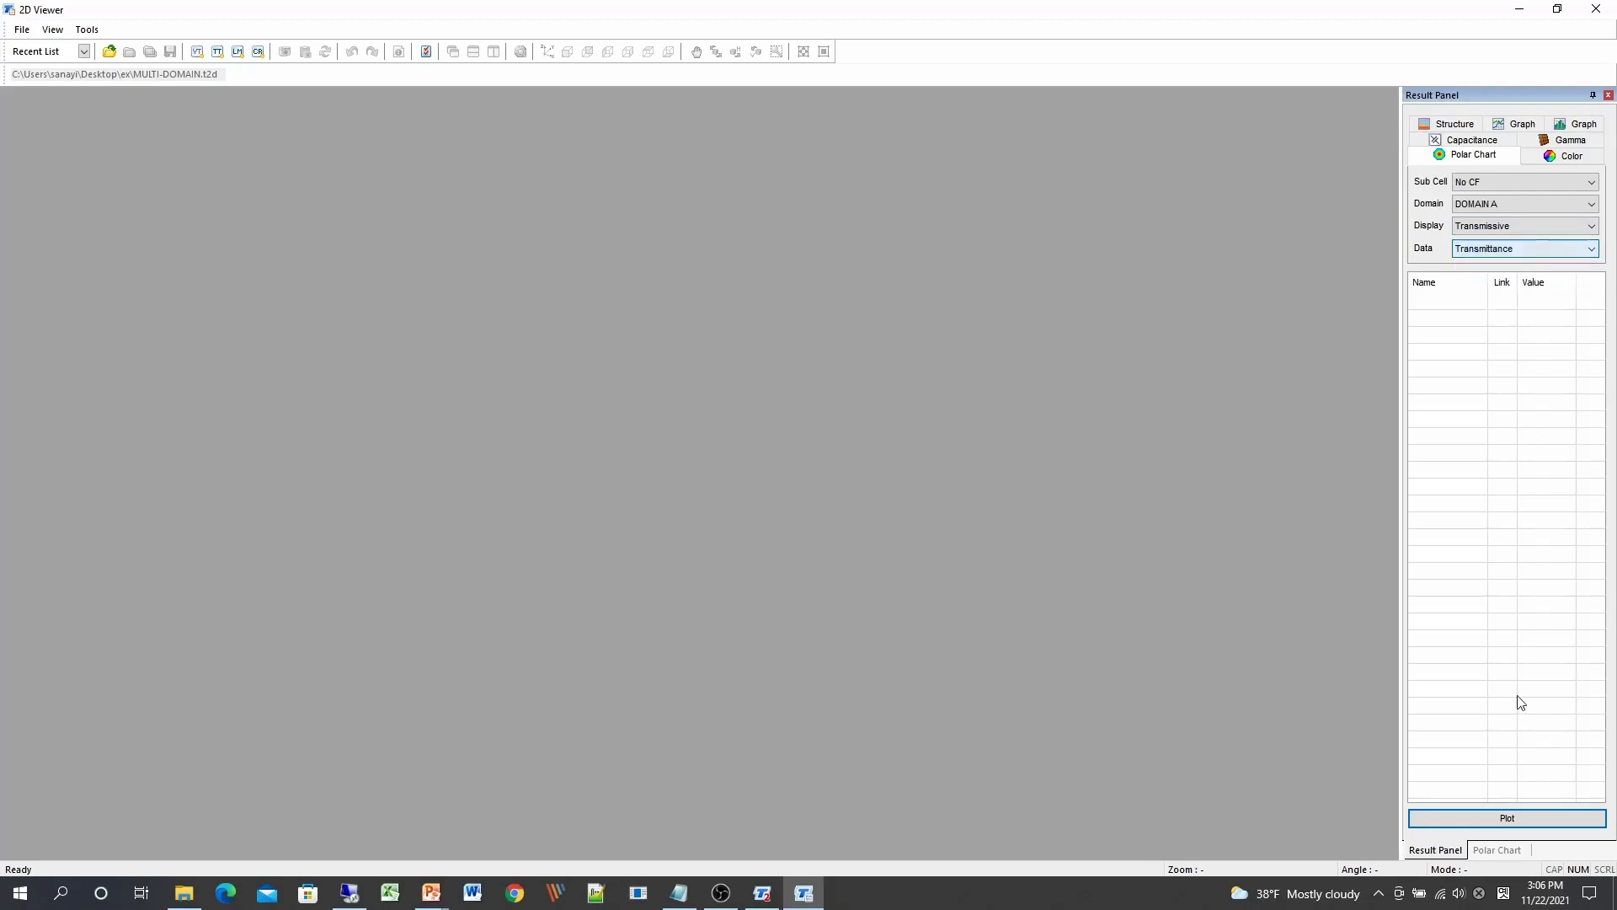
pyautogui.click(1477, 819)
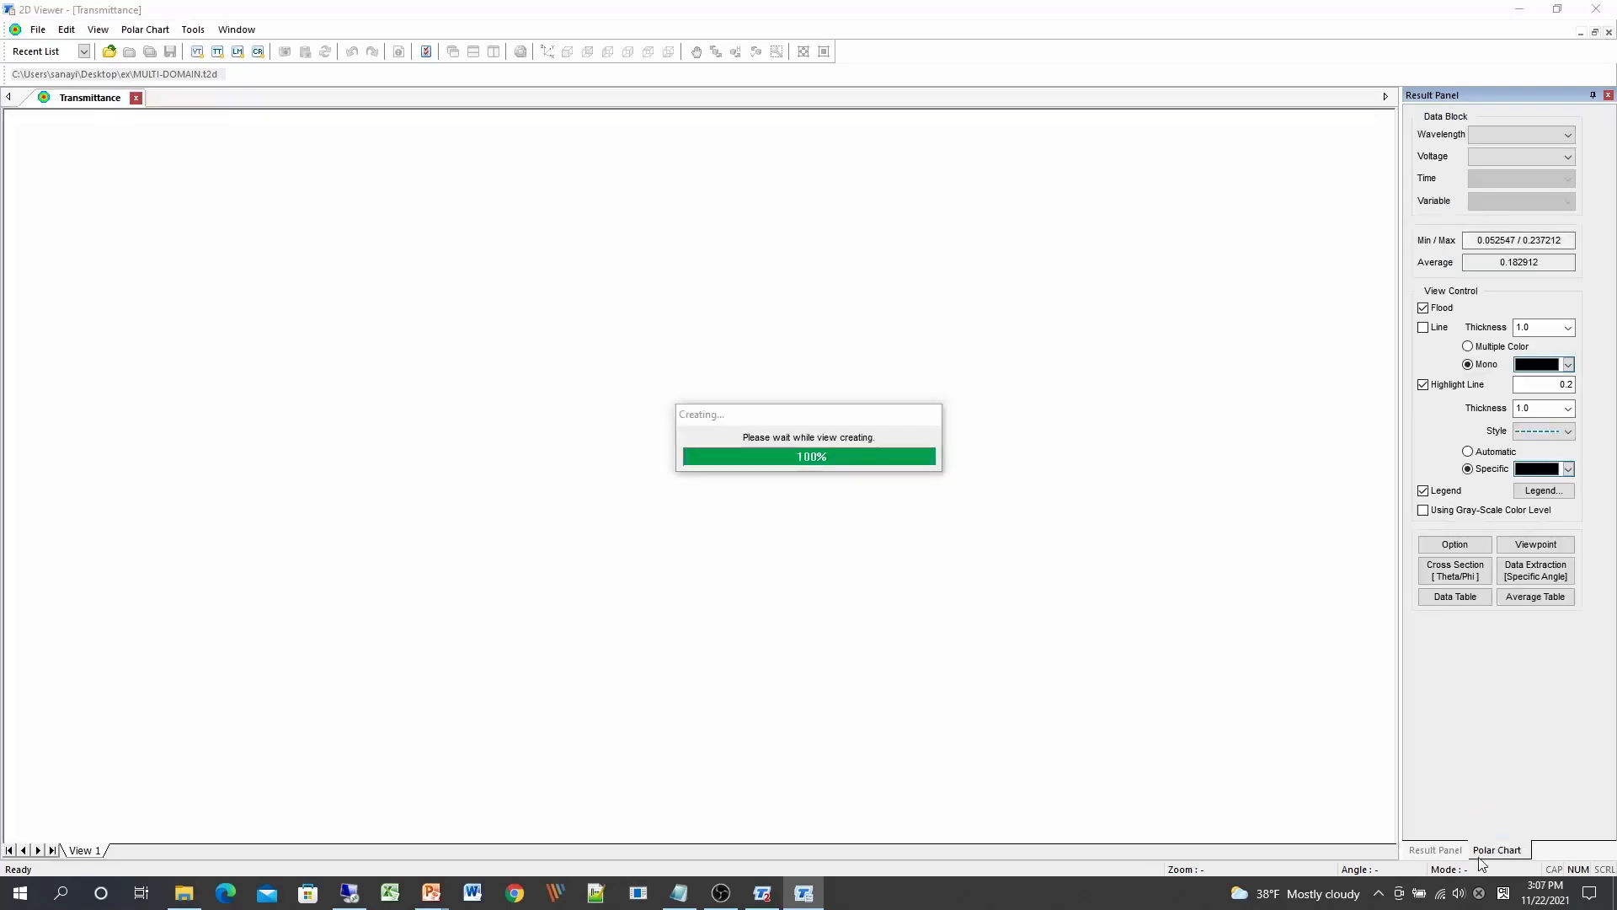
# Step: Plot Transmittance polar charts for DOMAIN B and for Total Domain
pyautogui.click(1448, 852)
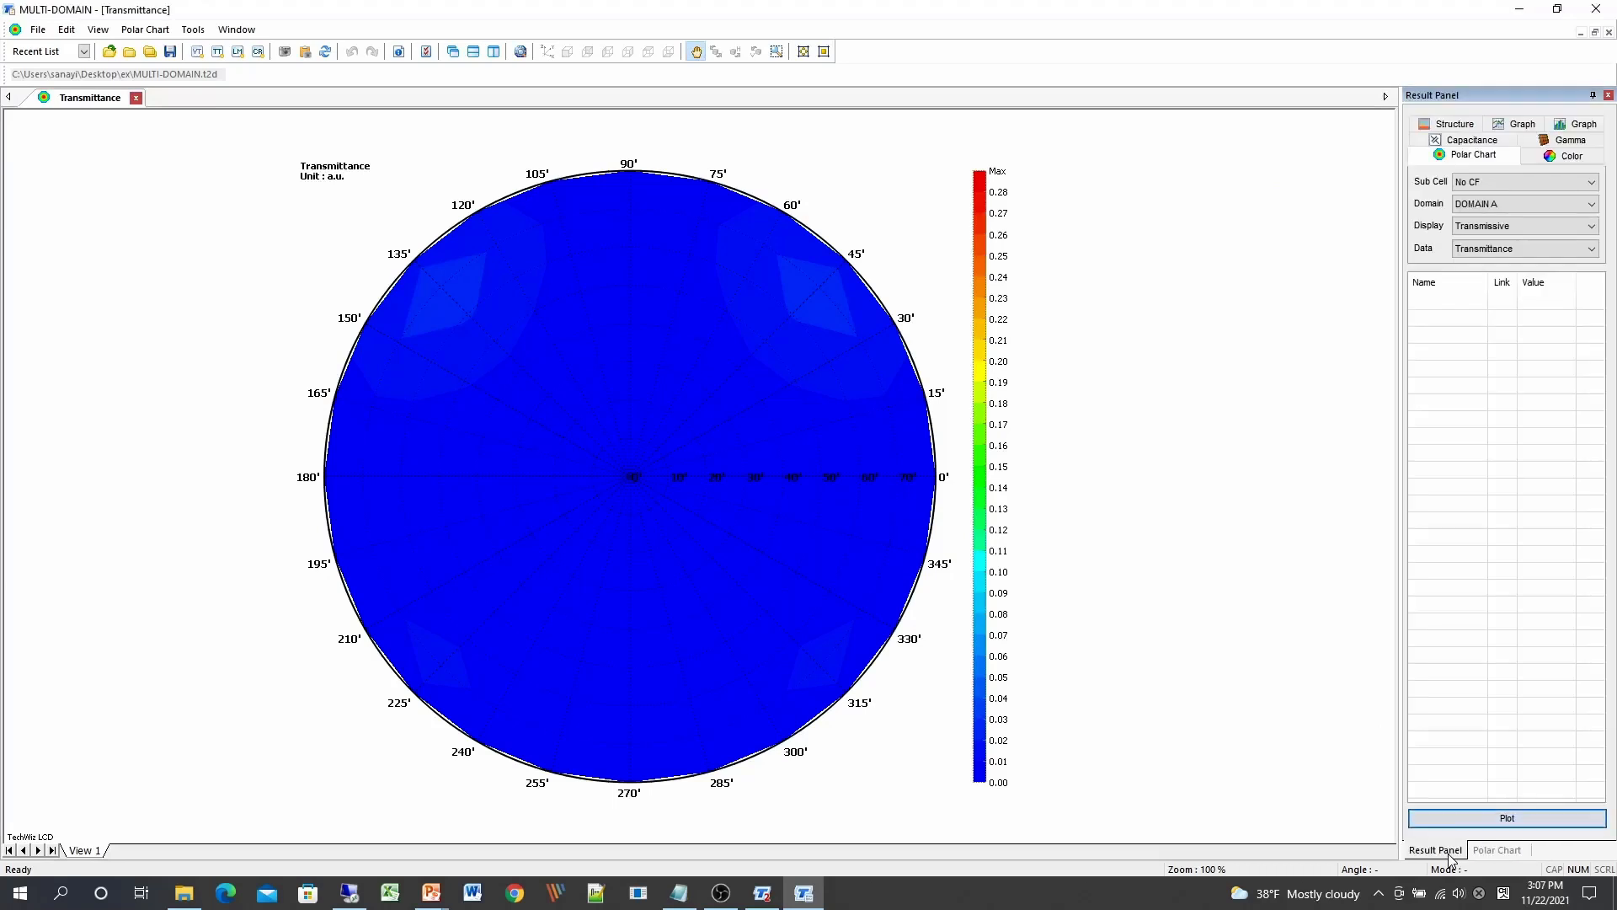
pyautogui.click(1508, 204)
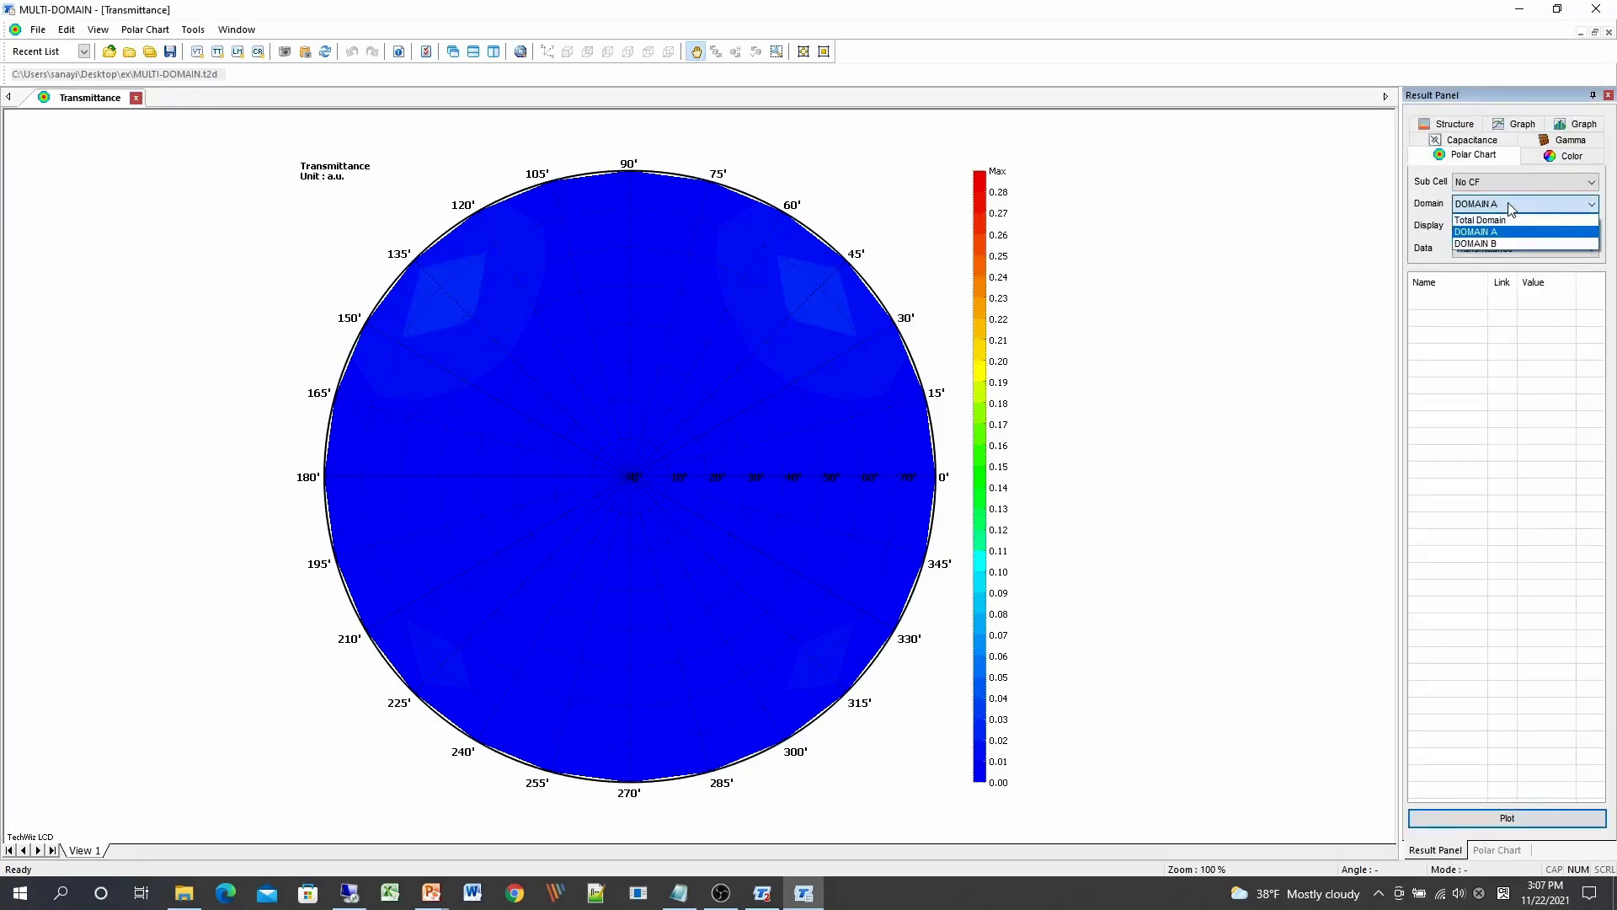
pyautogui.click(1480, 244)
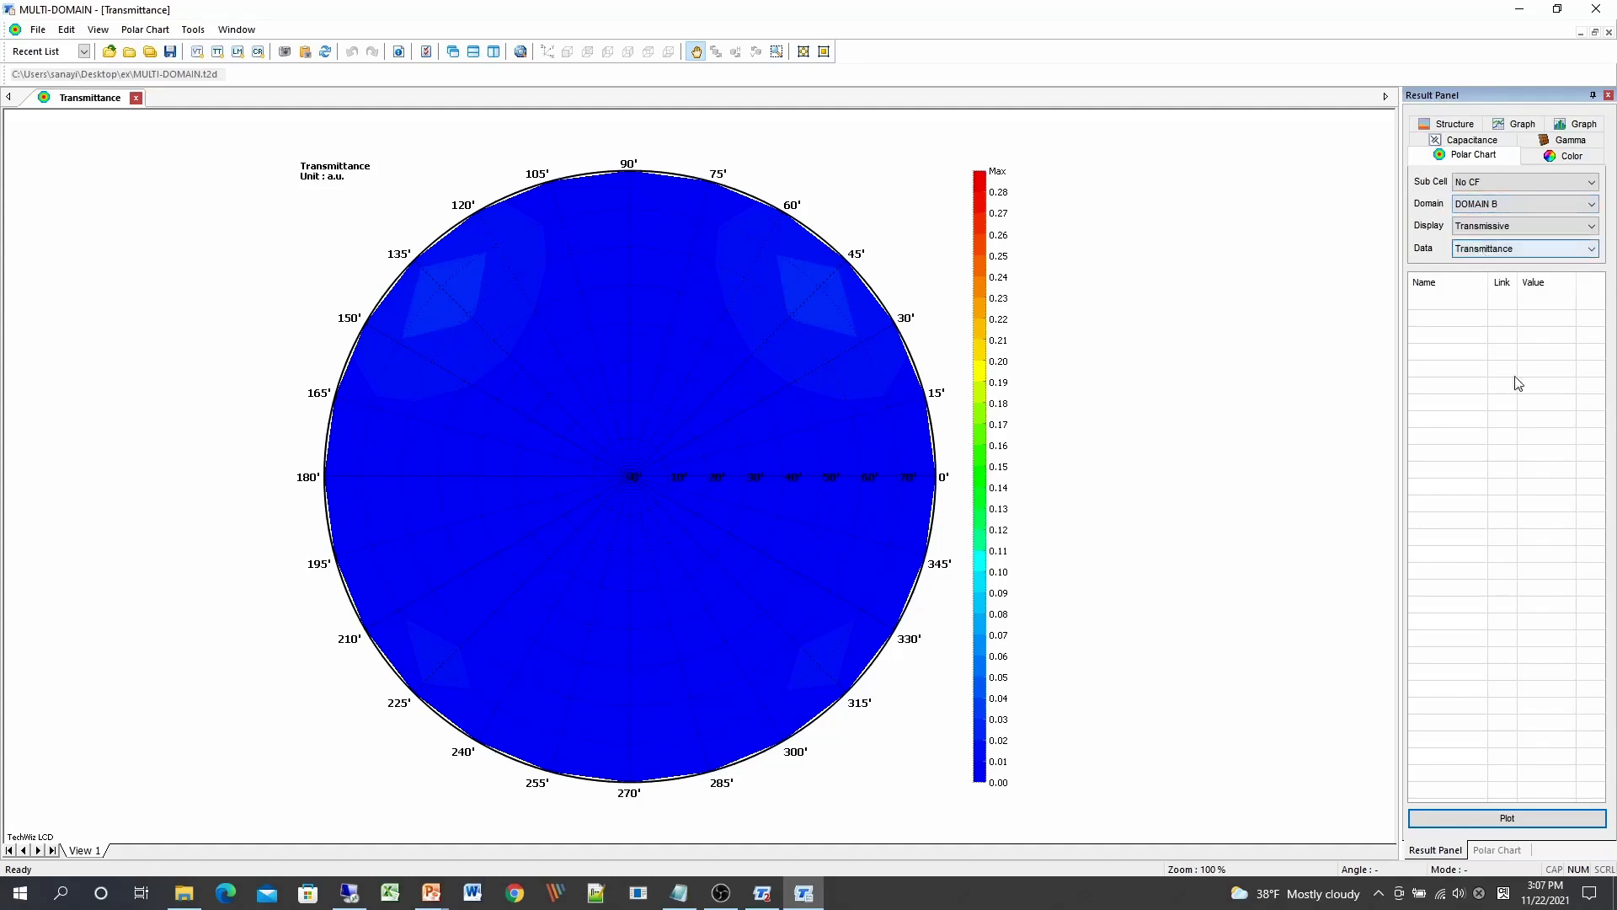
pyautogui.click(1507, 820)
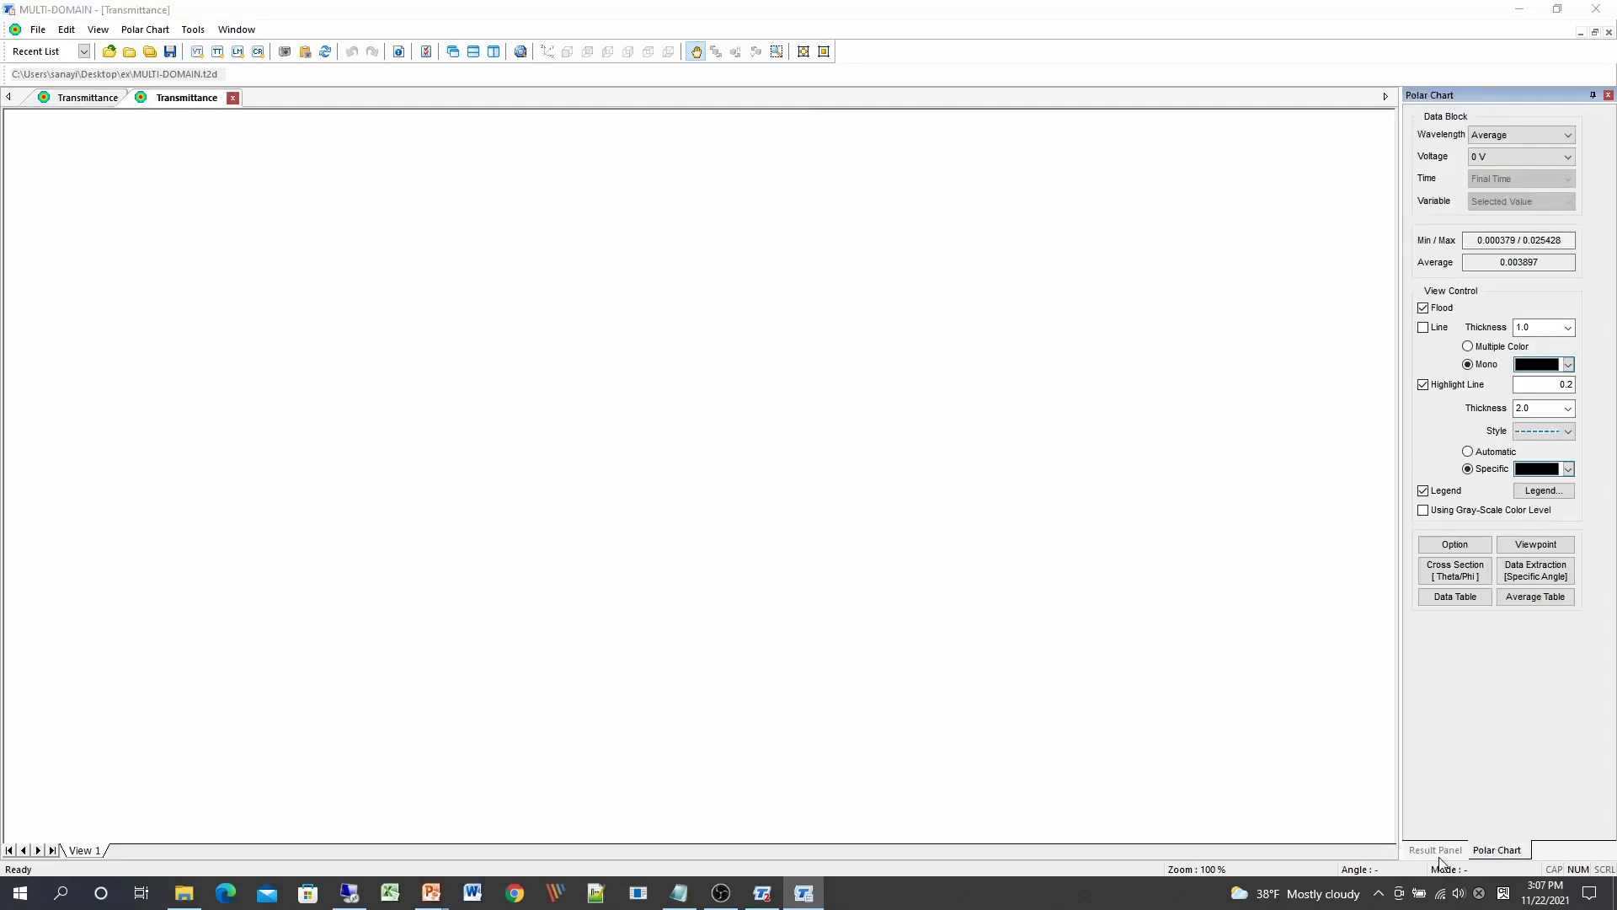
pyautogui.click(1515, 206)
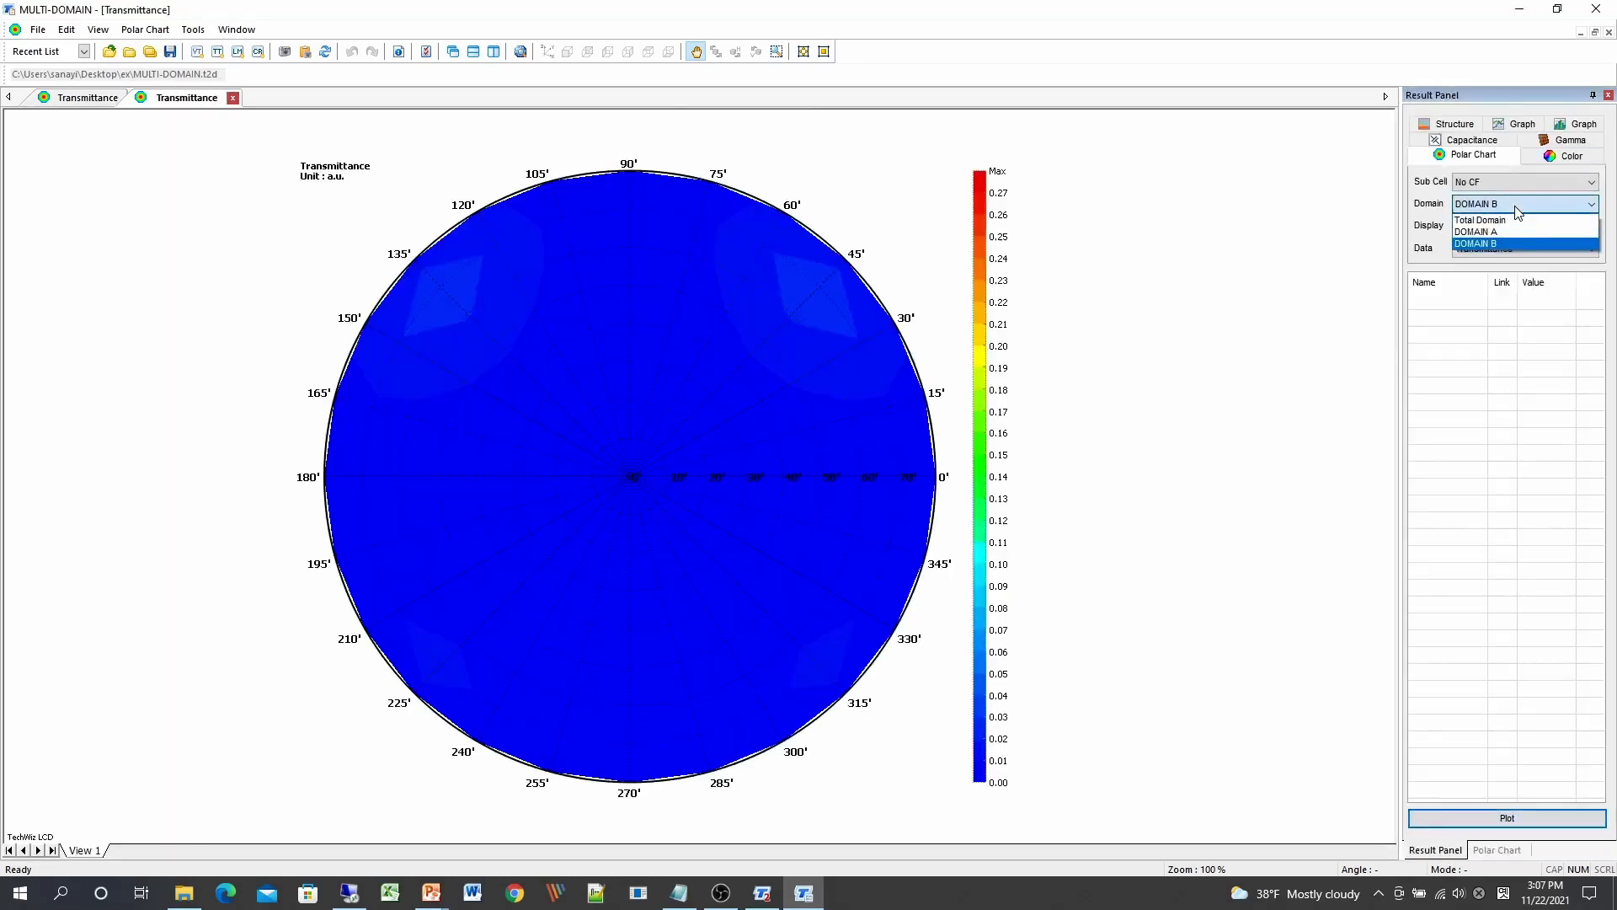
pyautogui.click(1504, 218)
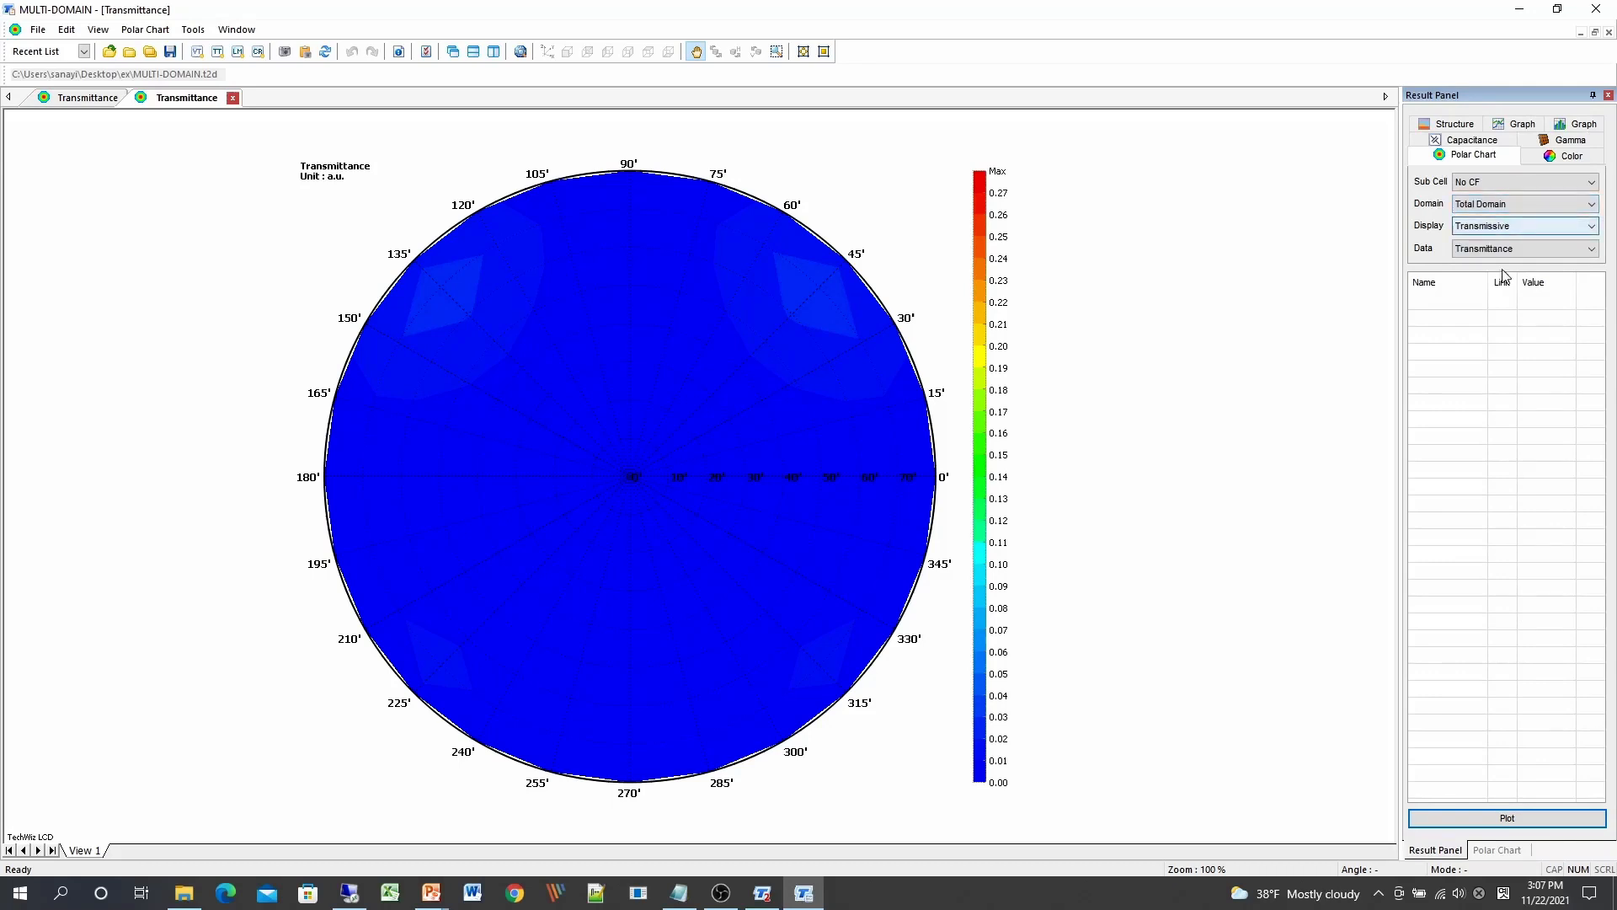
pyautogui.click(1504, 818)
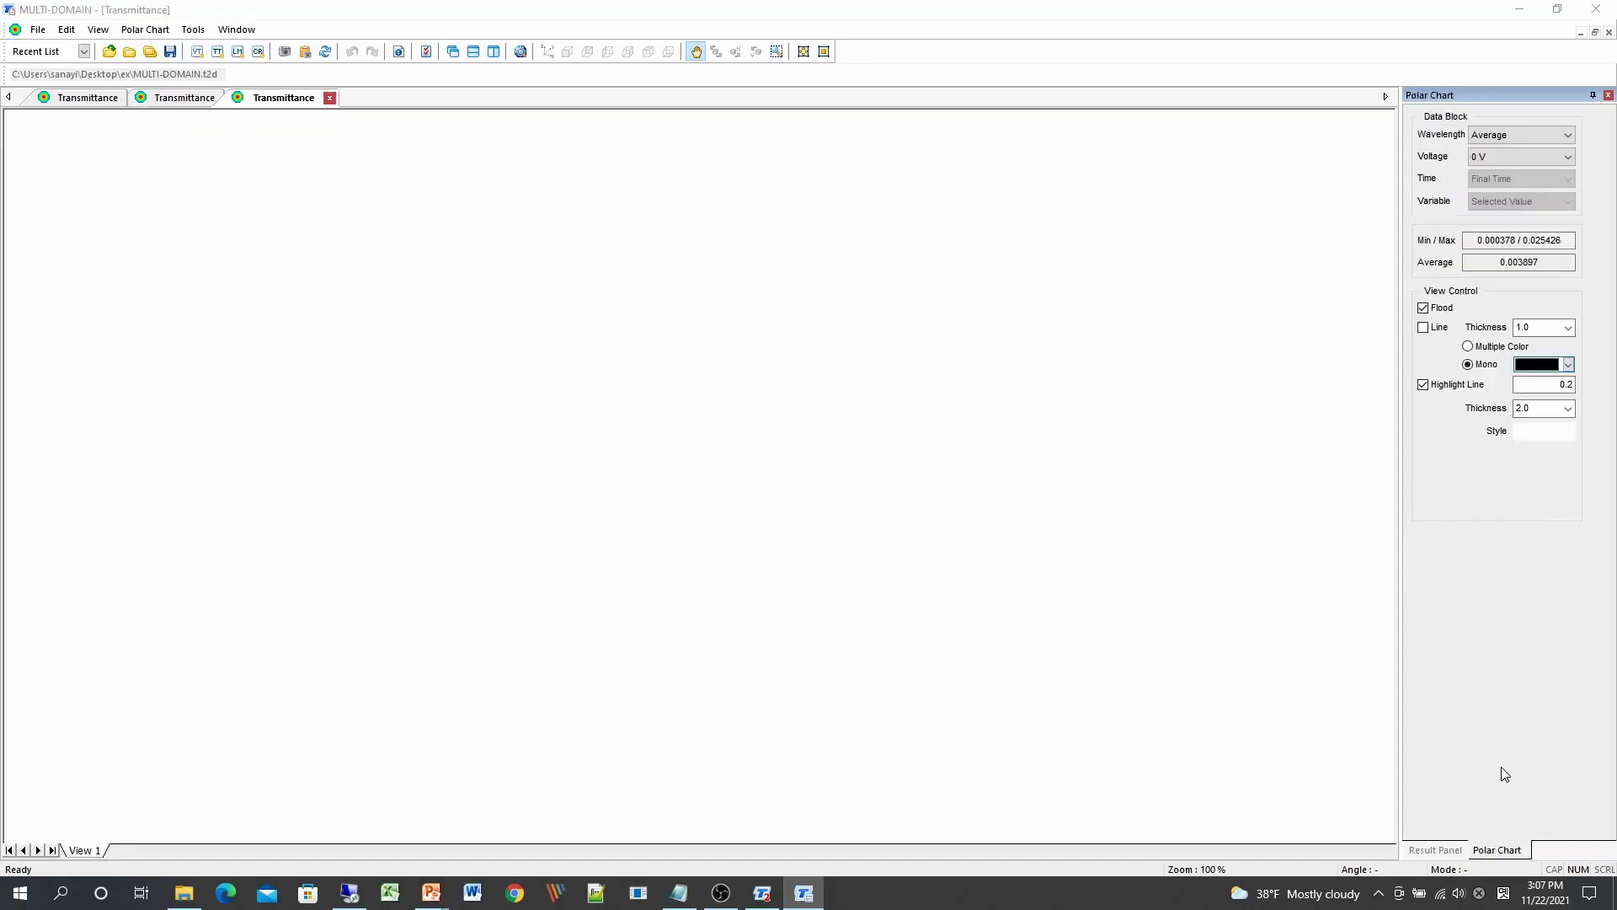
# Step: Tile the three charts side by side and raise the right chart's voltage from 1.5 V
pyautogui.click(496, 54)
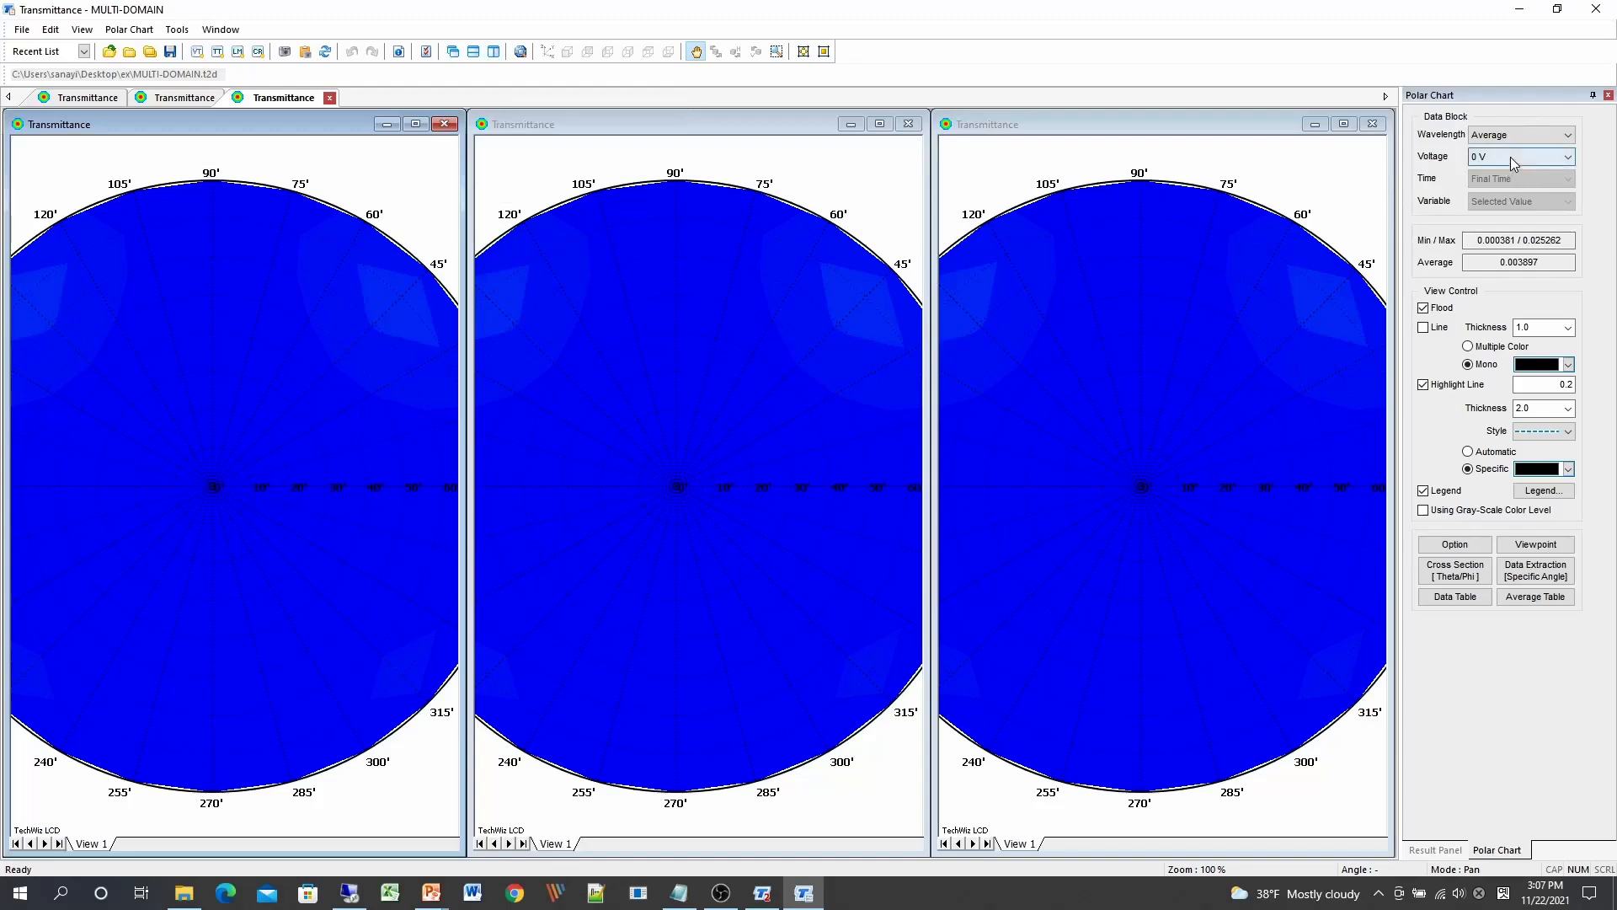
pyautogui.click(680, 377)
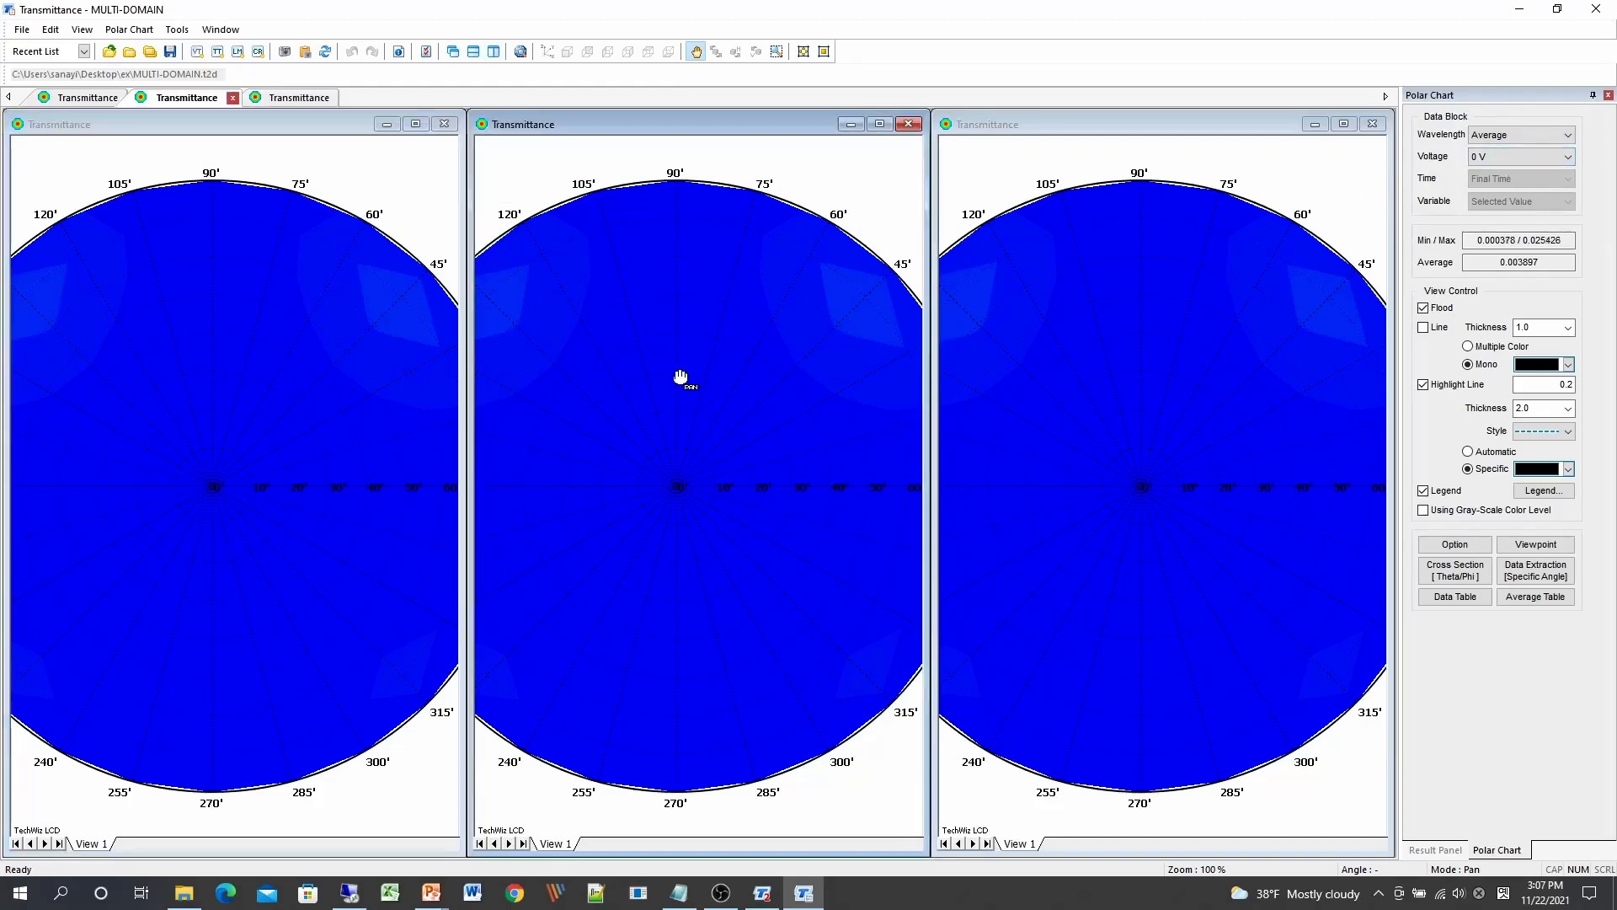
pyautogui.click(1054, 387)
pyautogui.click(1547, 158)
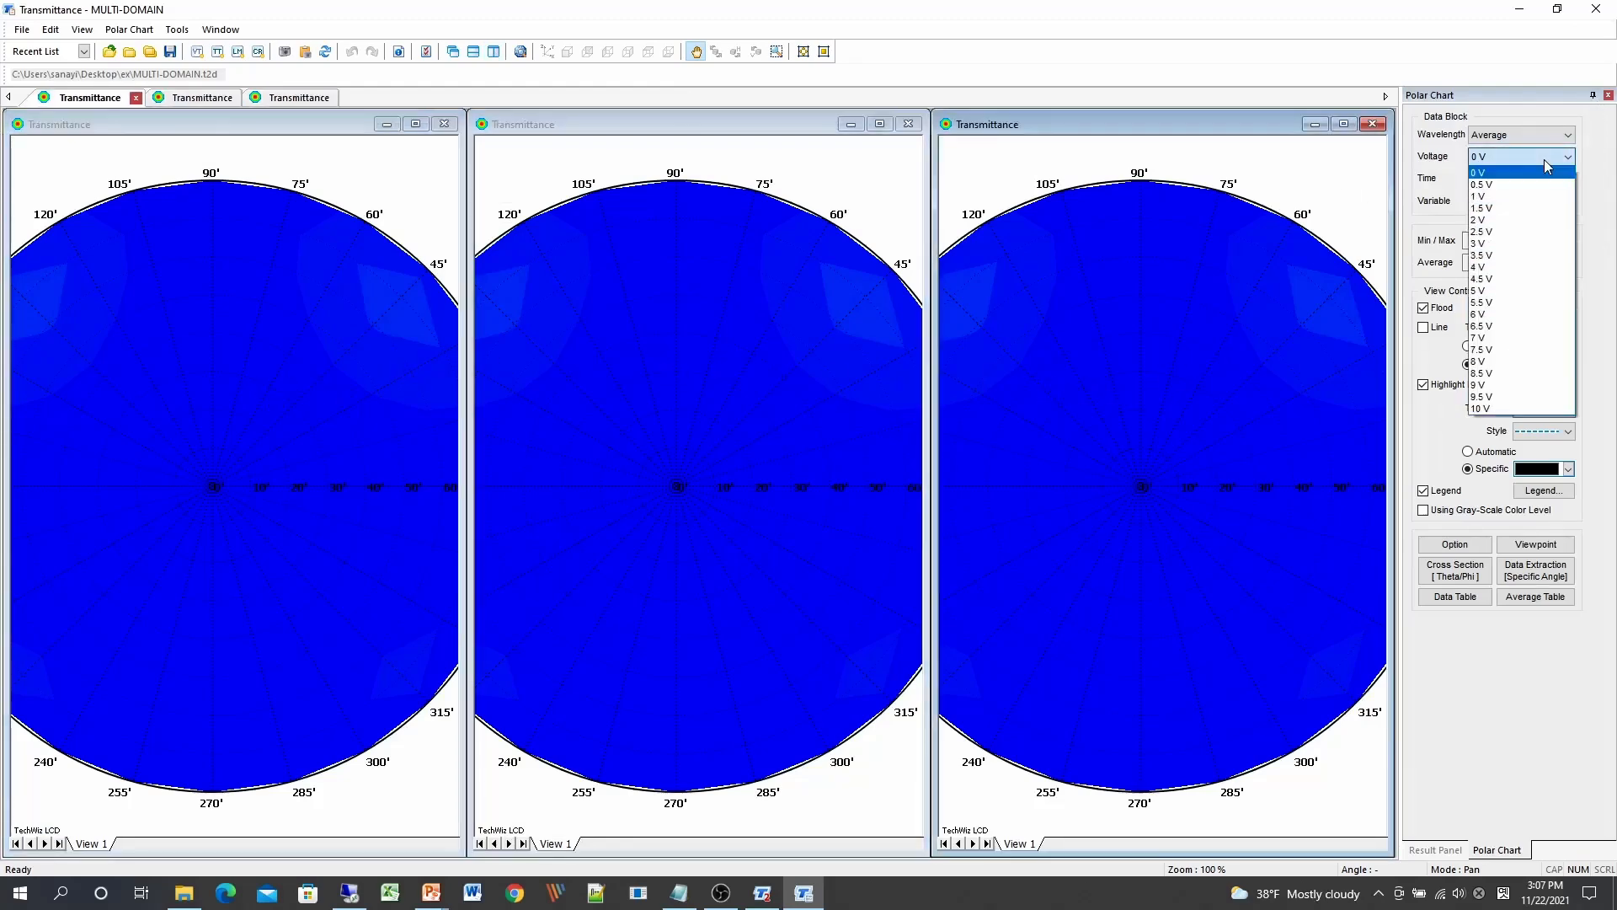
pyautogui.click(1545, 160)
pyautogui.scroll(-3, 1545, 160)
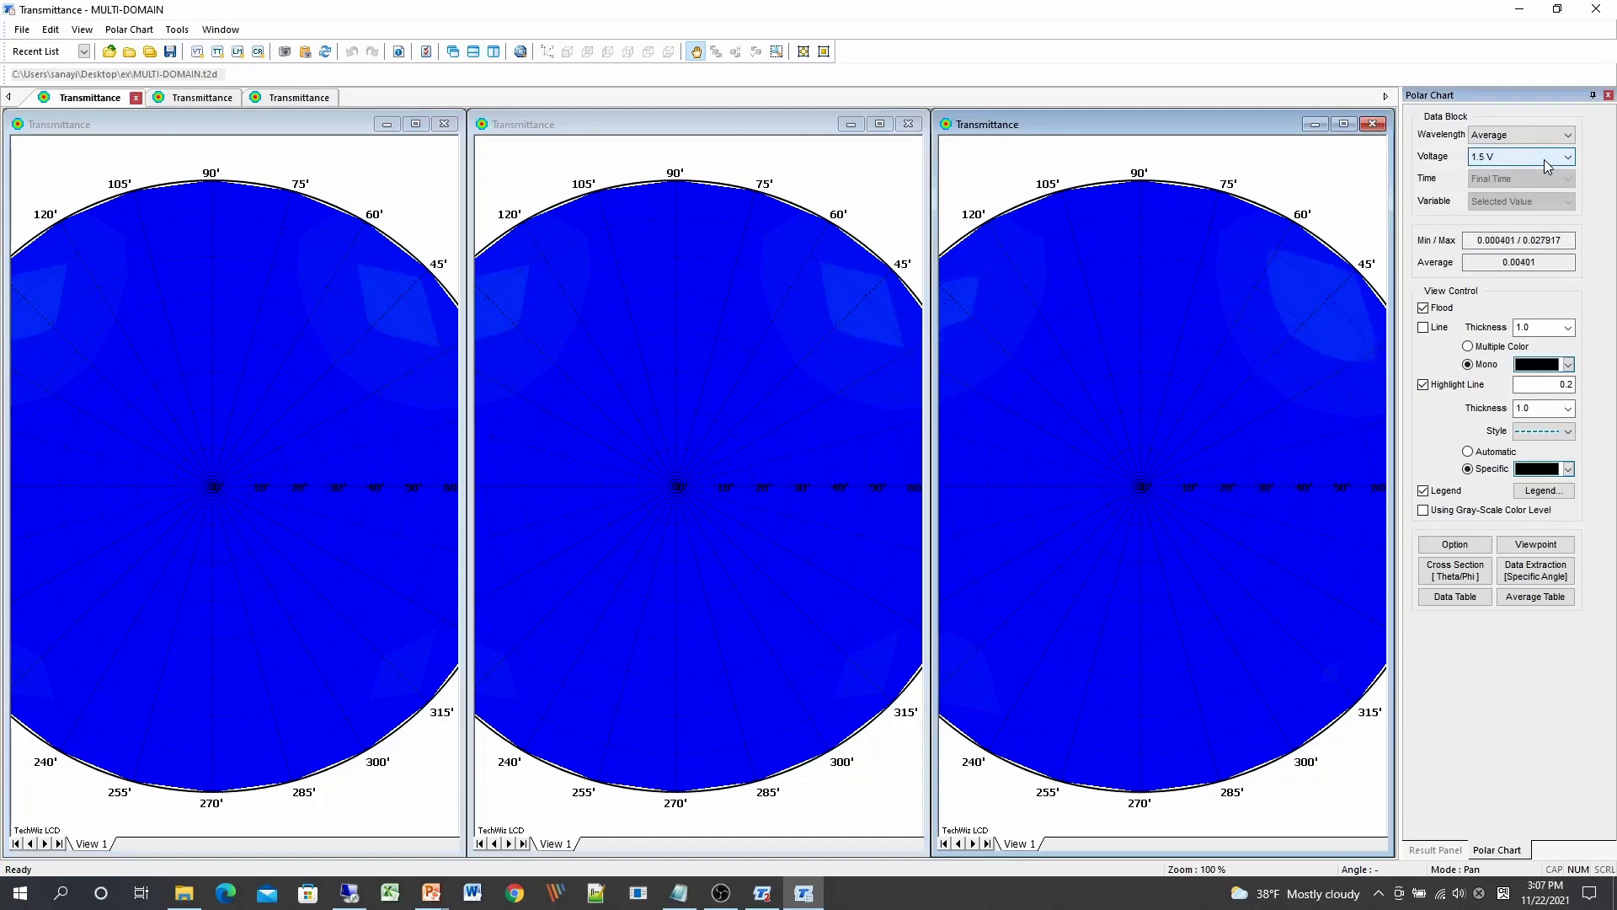
pyautogui.scroll(-8, 1545, 159)
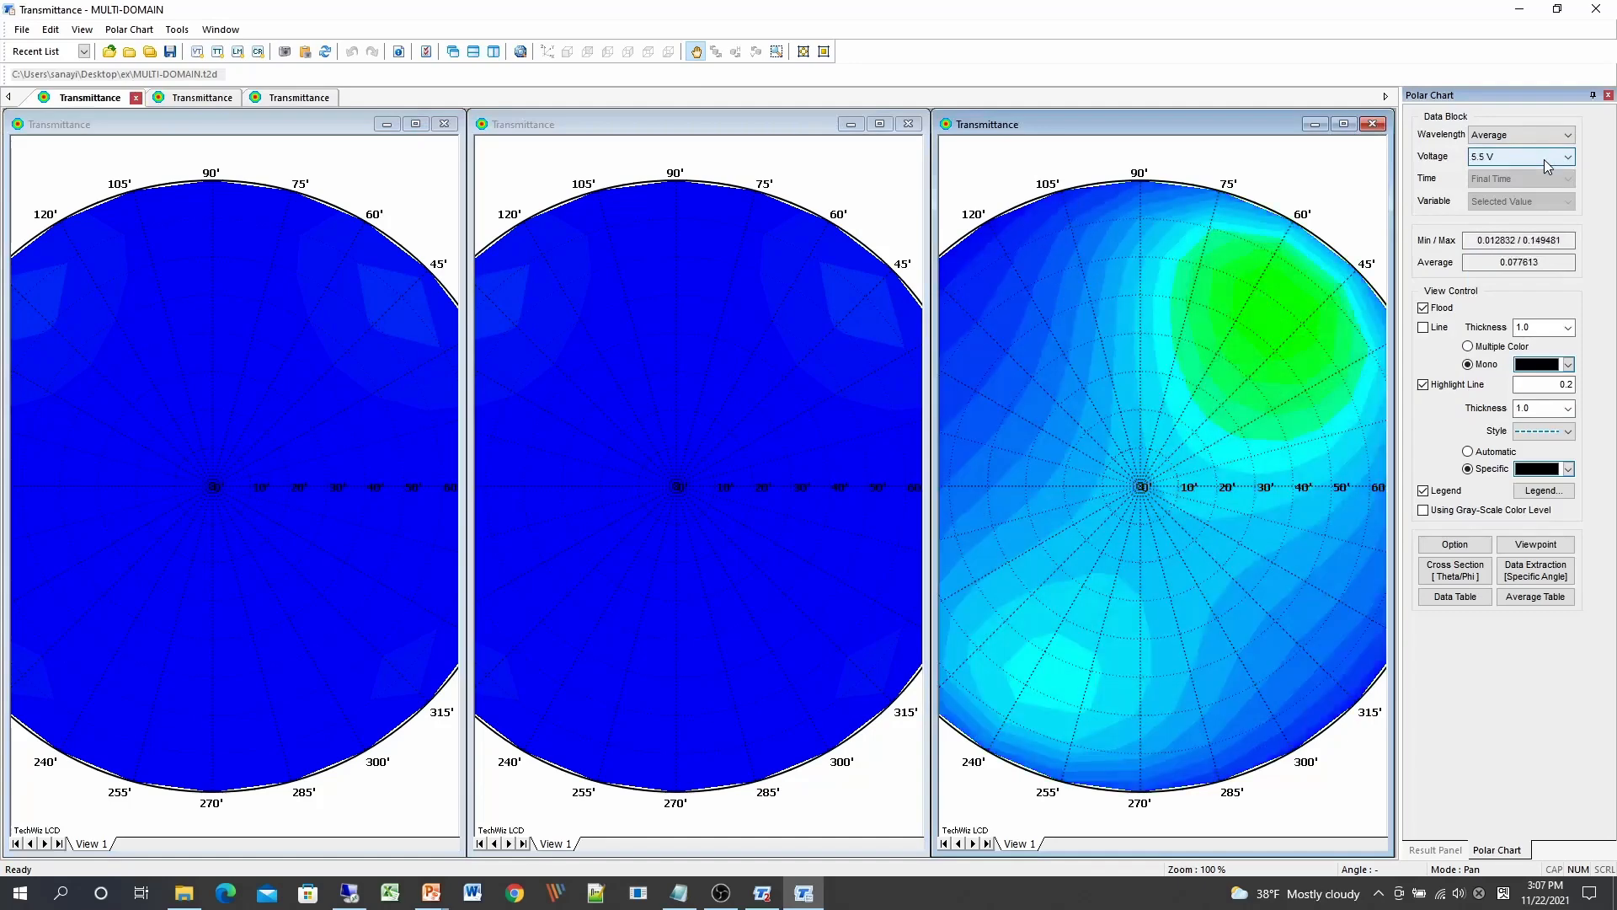
pyautogui.scroll(-4, 1545, 159)
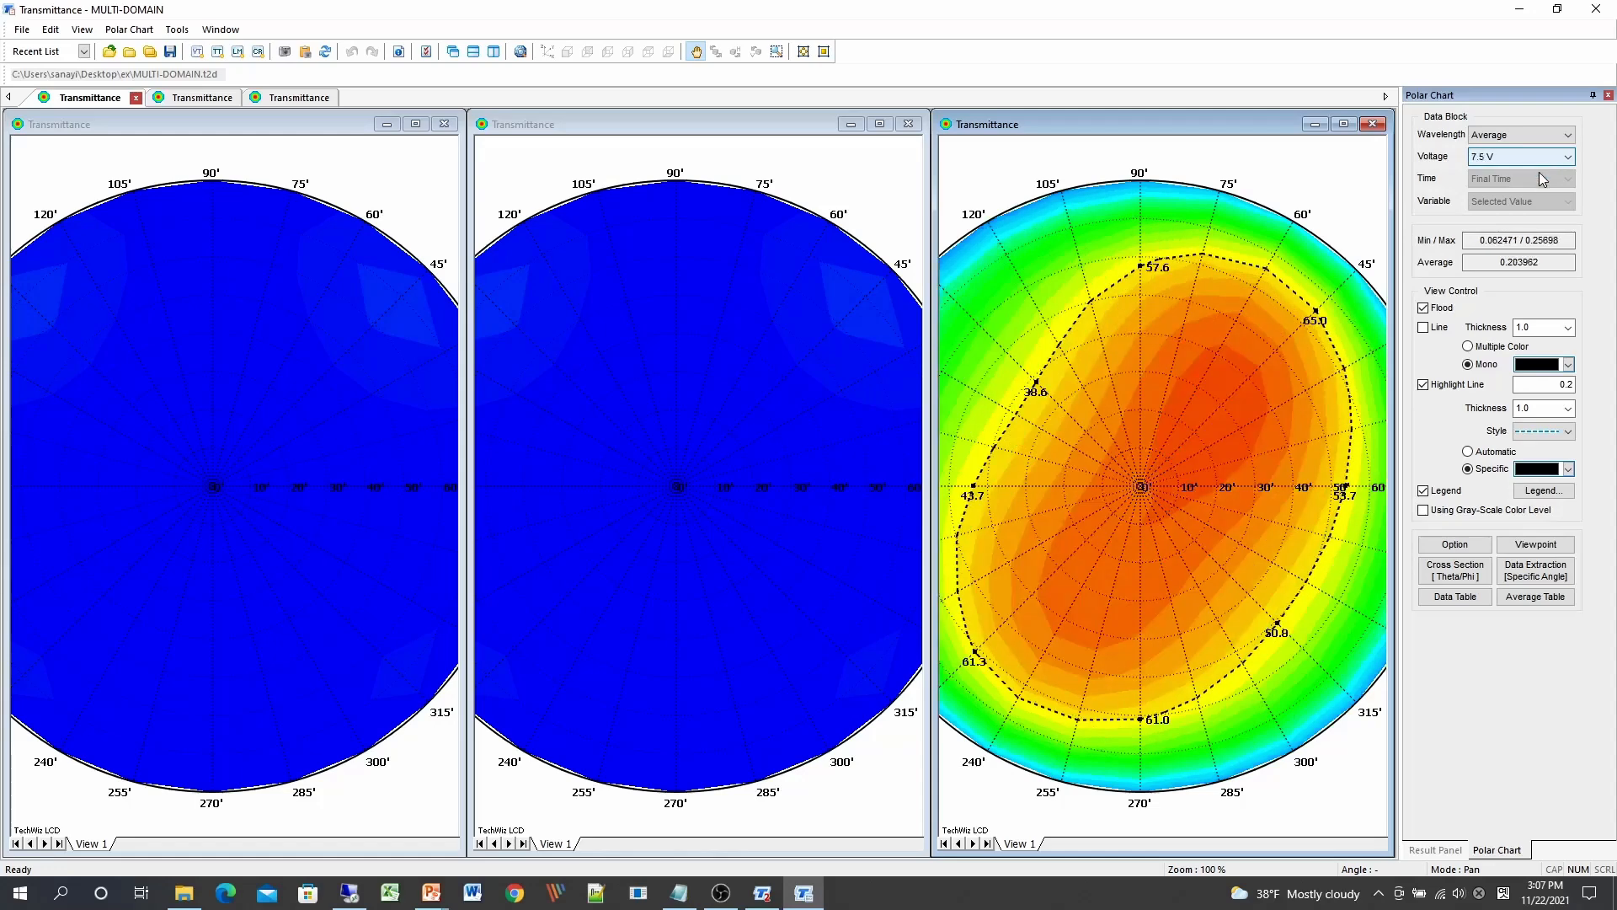
pyautogui.scroll(-1, 1541, 175)
# Step: Raise the middle chart's voltage from 1.5 V and the left chart's to 8 V
pyautogui.click(751, 458)
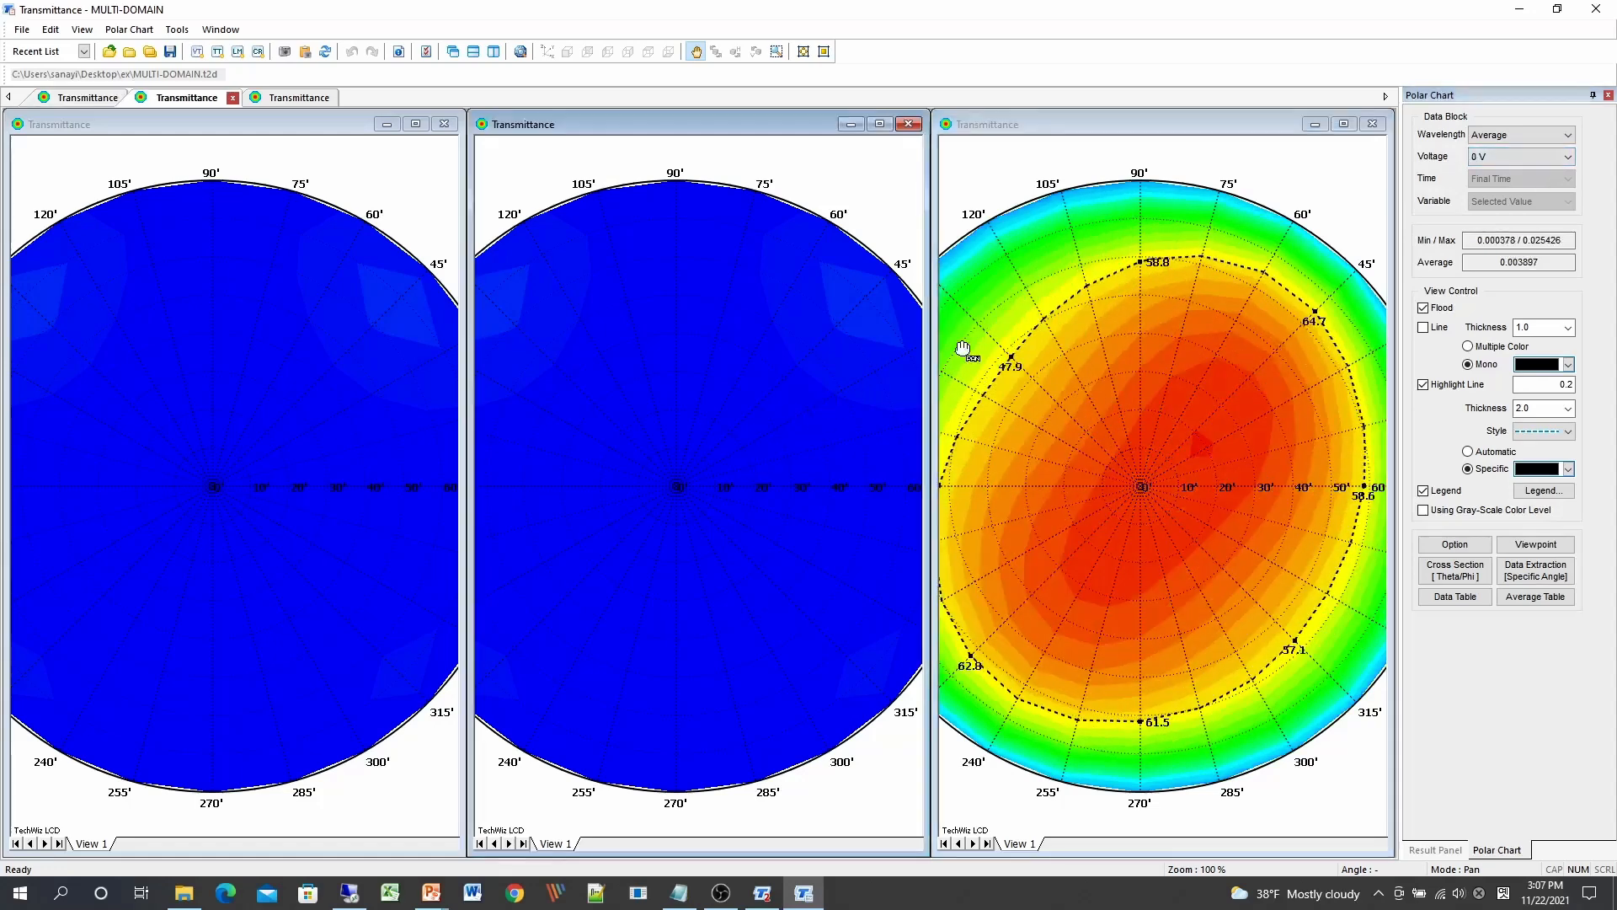
pyautogui.click(1527, 157)
pyautogui.click(1516, 205)
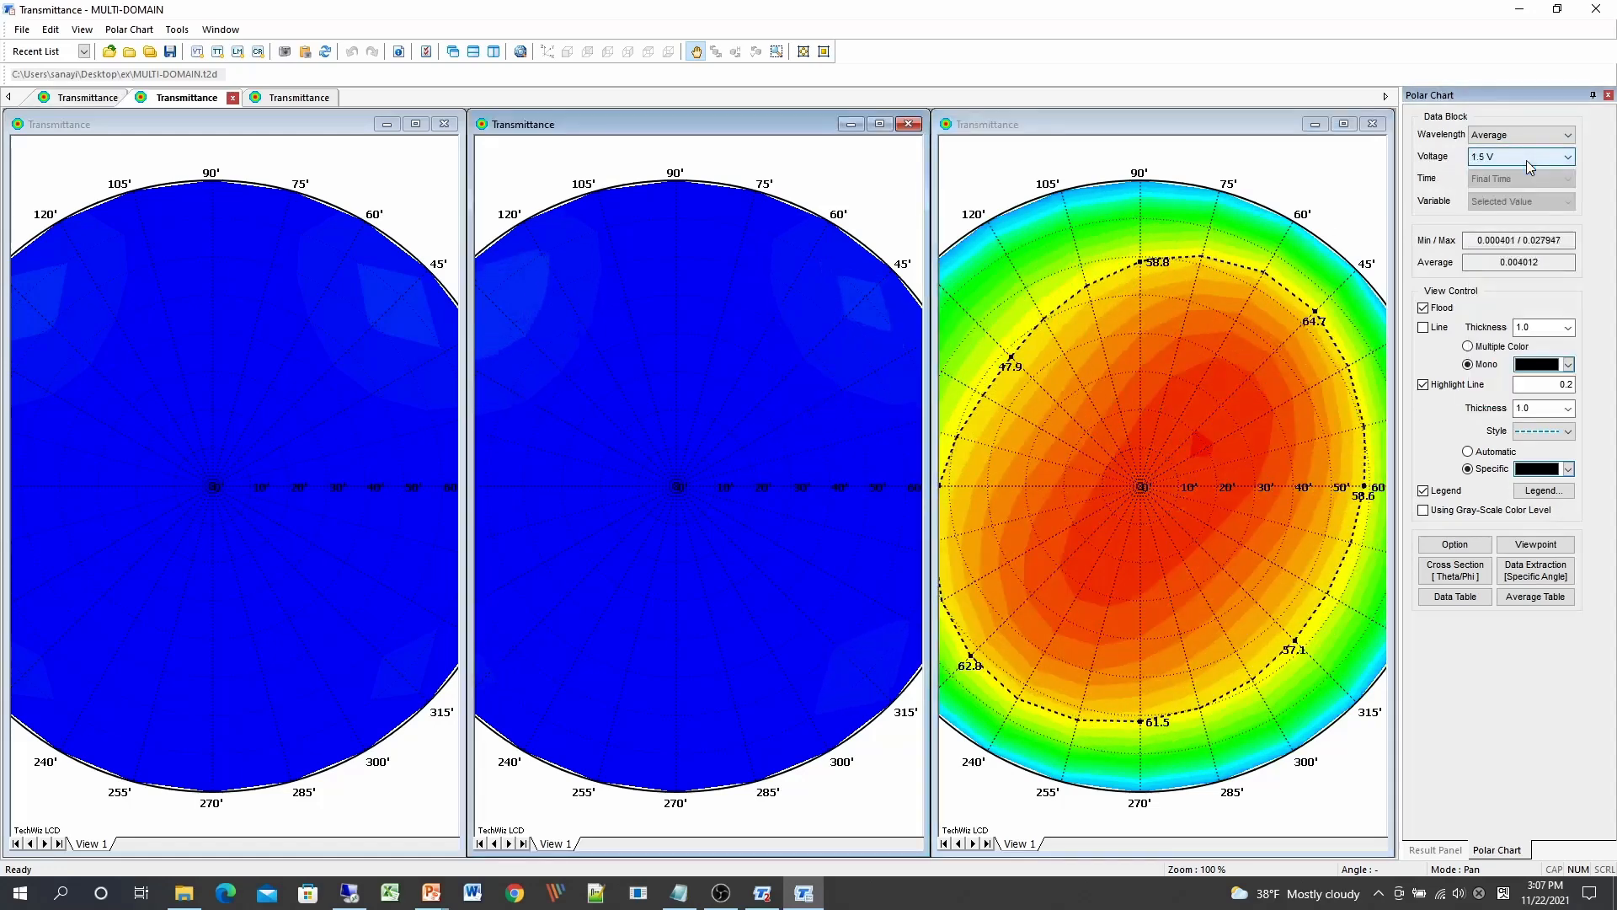
pyautogui.scroll(-10, 1526, 160)
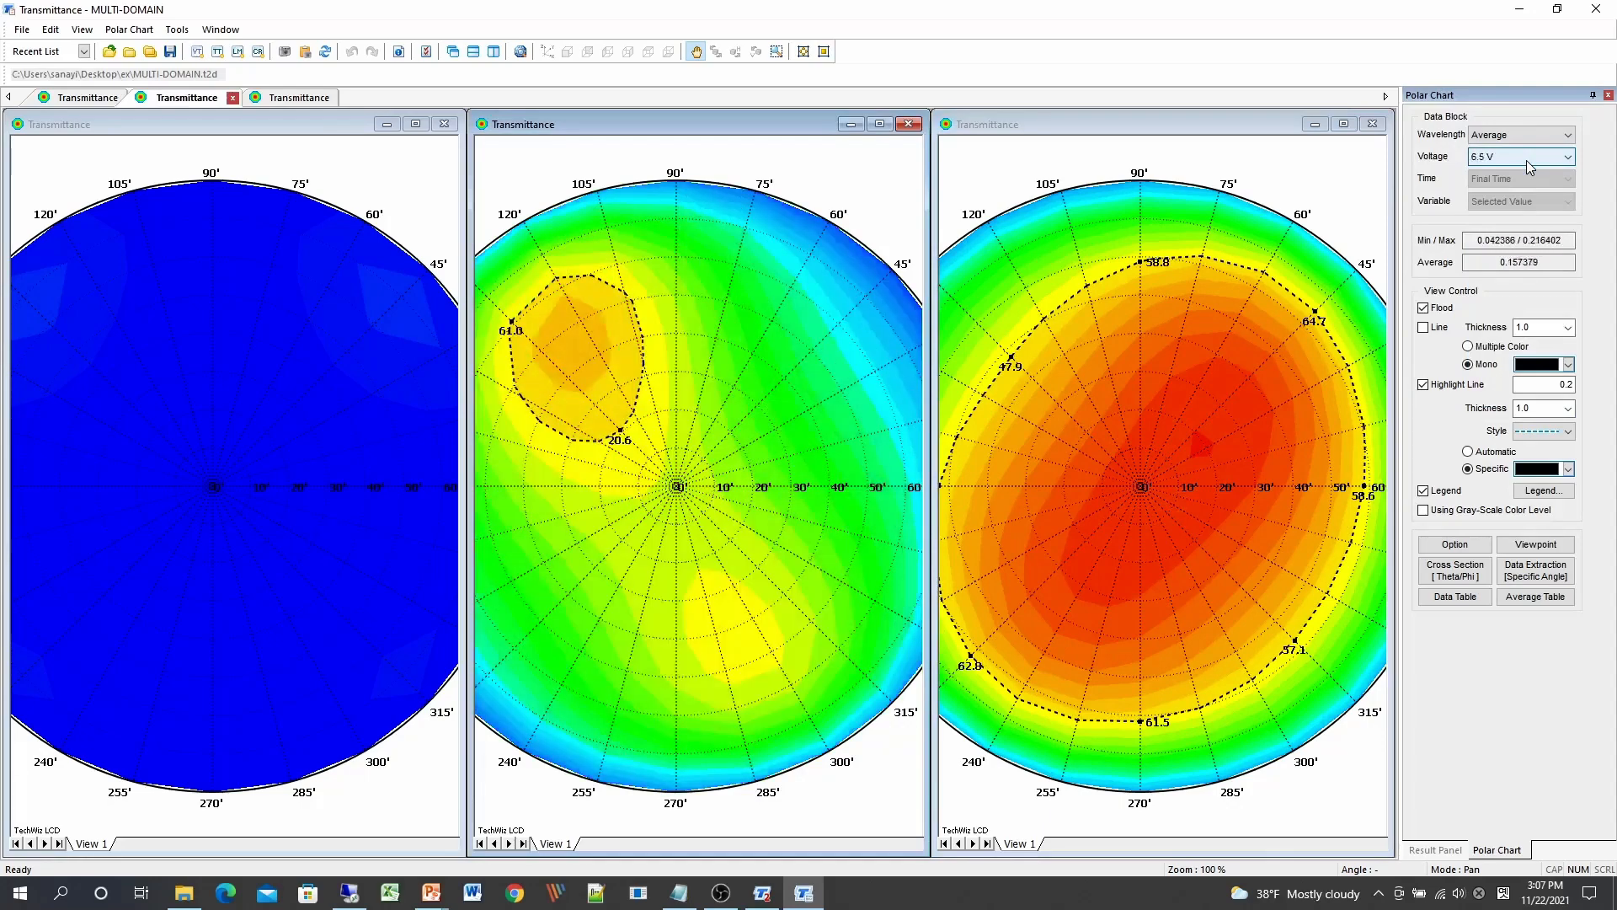
pyautogui.scroll(-3, 1526, 160)
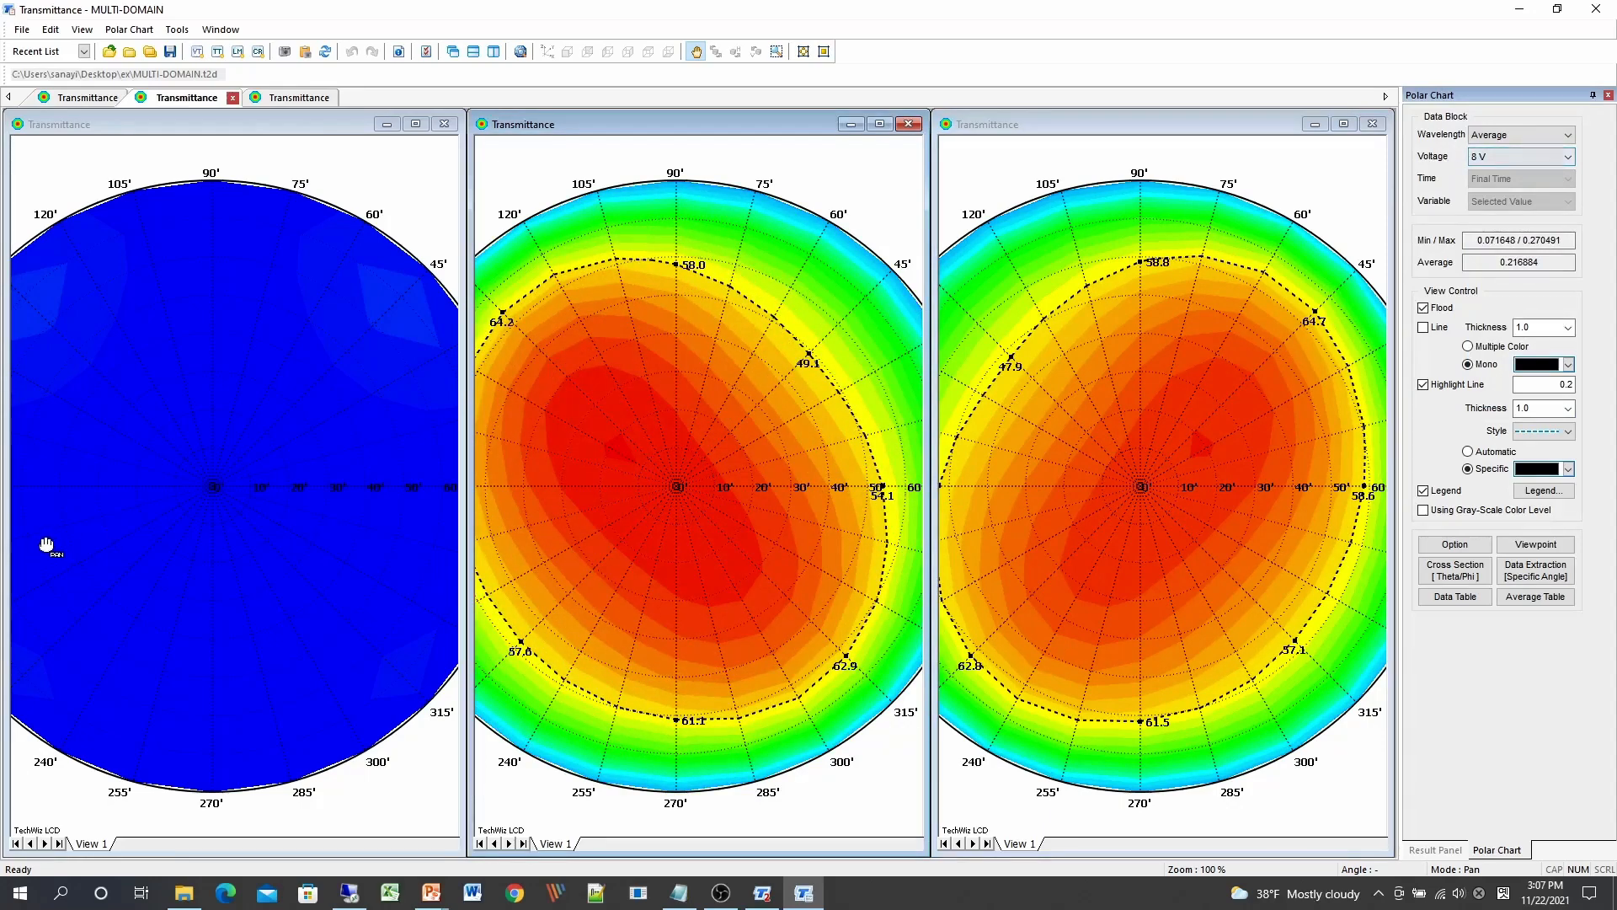
pyautogui.click(188, 495)
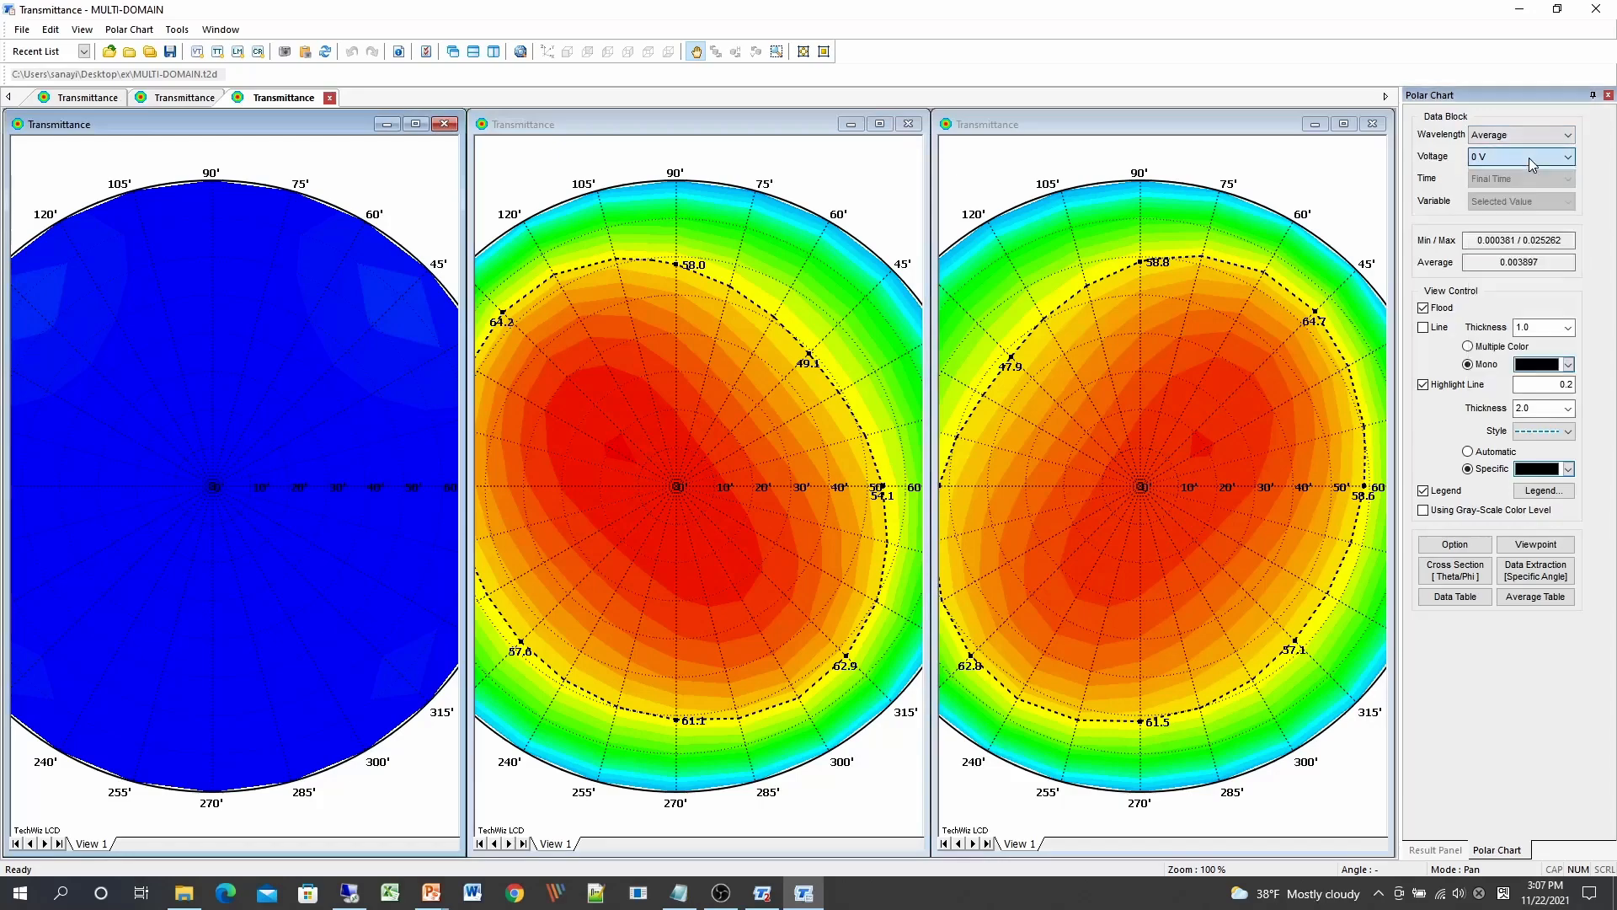
pyautogui.scroll(-12, 1529, 158)
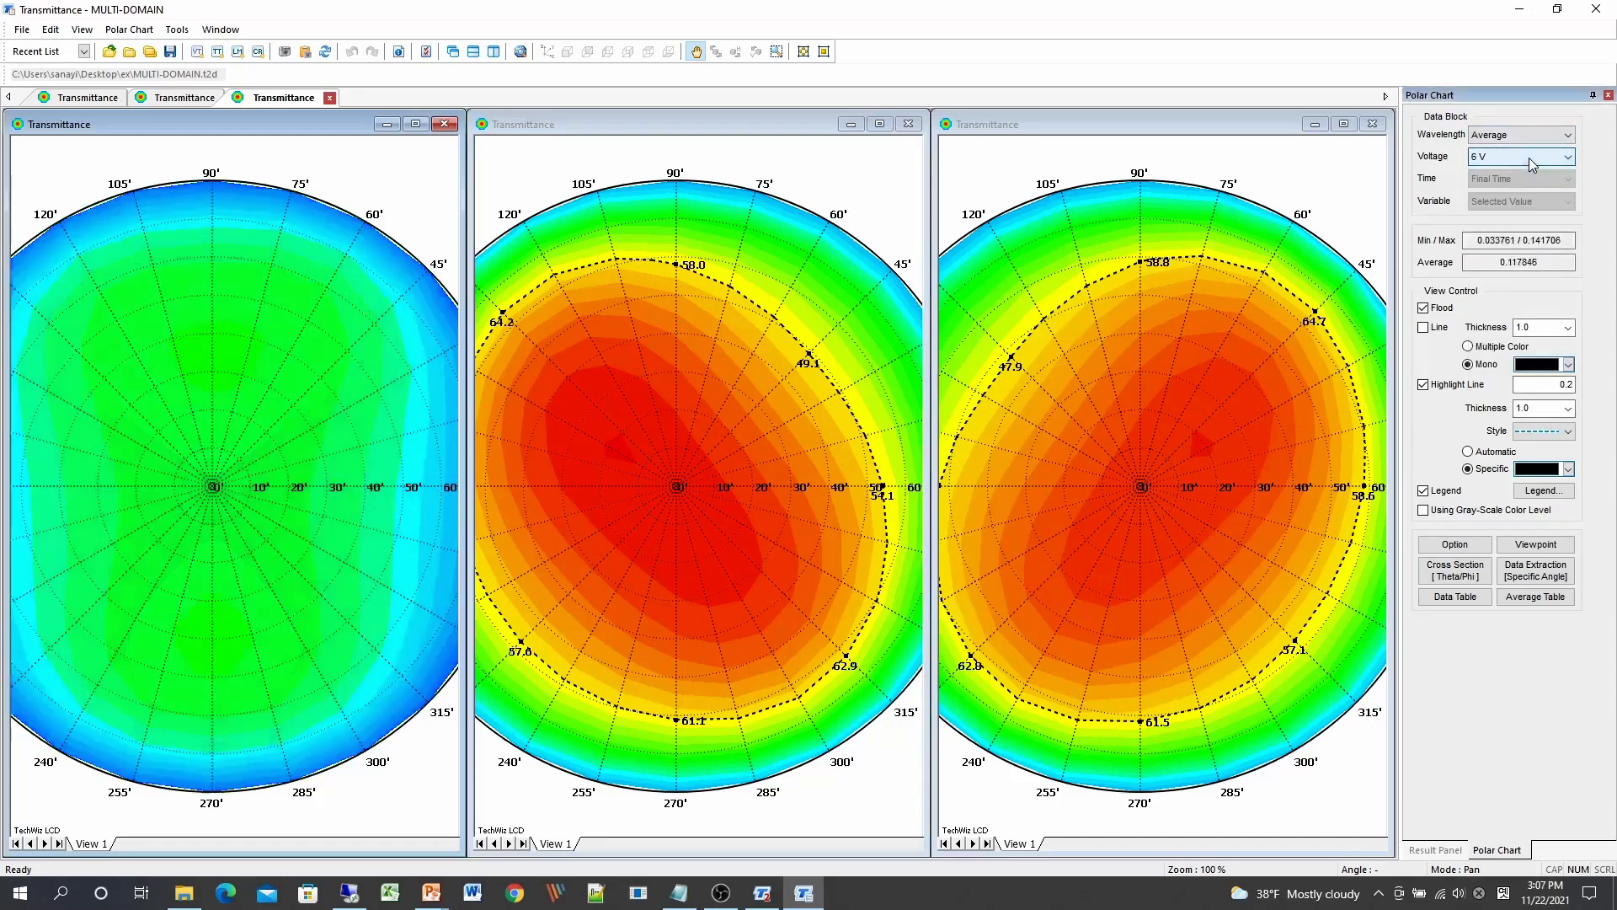
pyautogui.scroll(-4, 1529, 158)
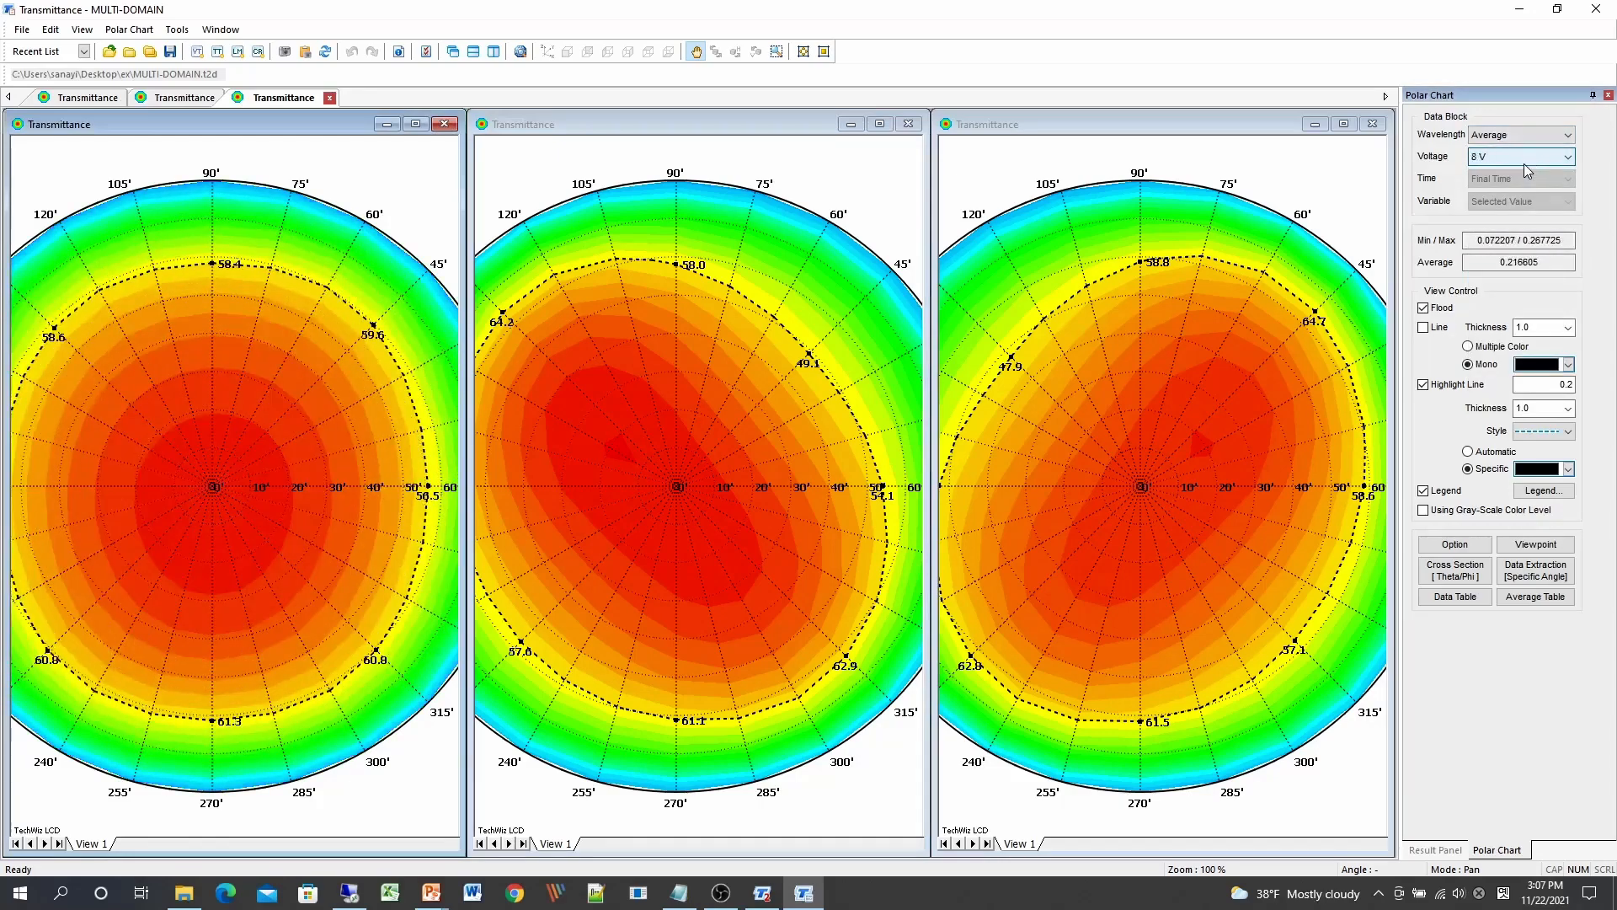